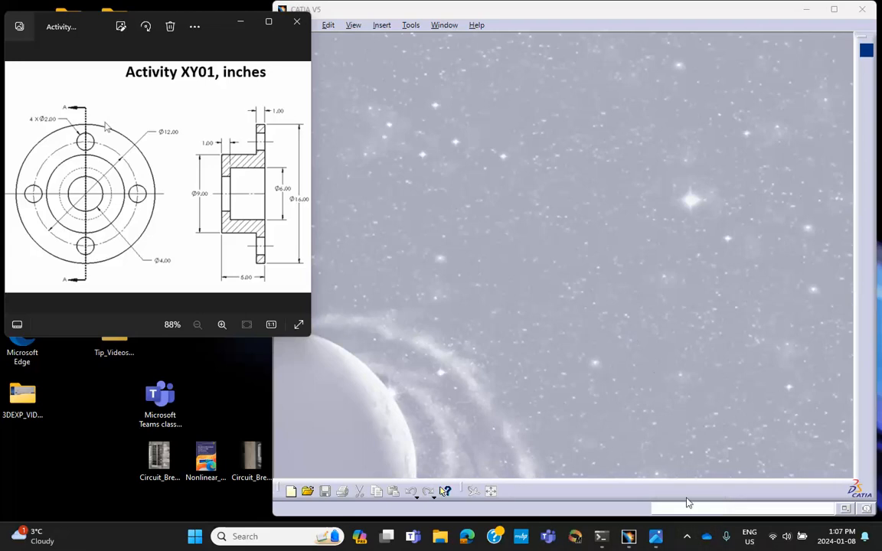
click(688, 538)
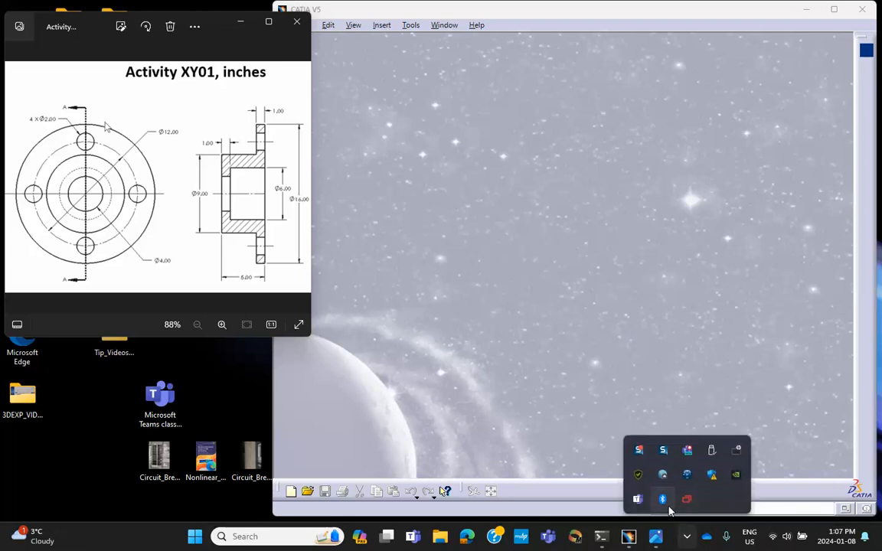
click(641, 452)
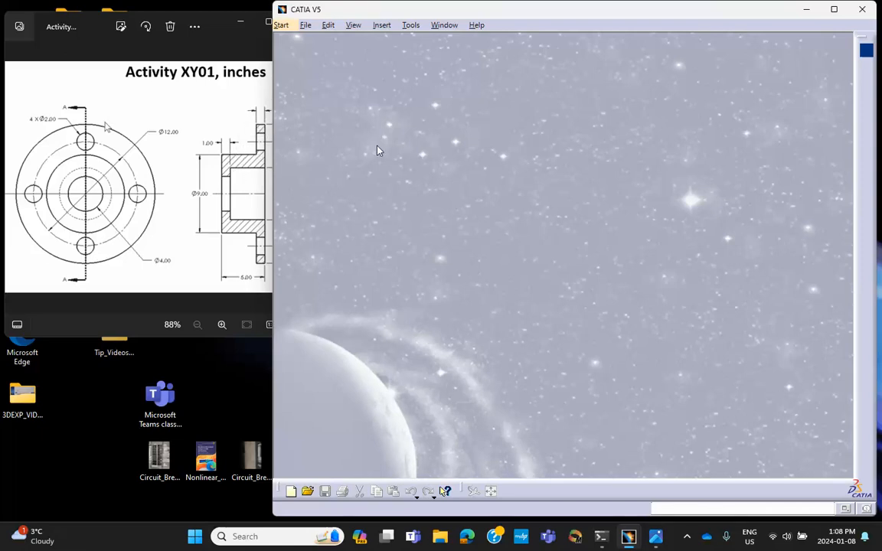
- Create a new part document named XY01 with hybrid design enabled
click(291, 491)
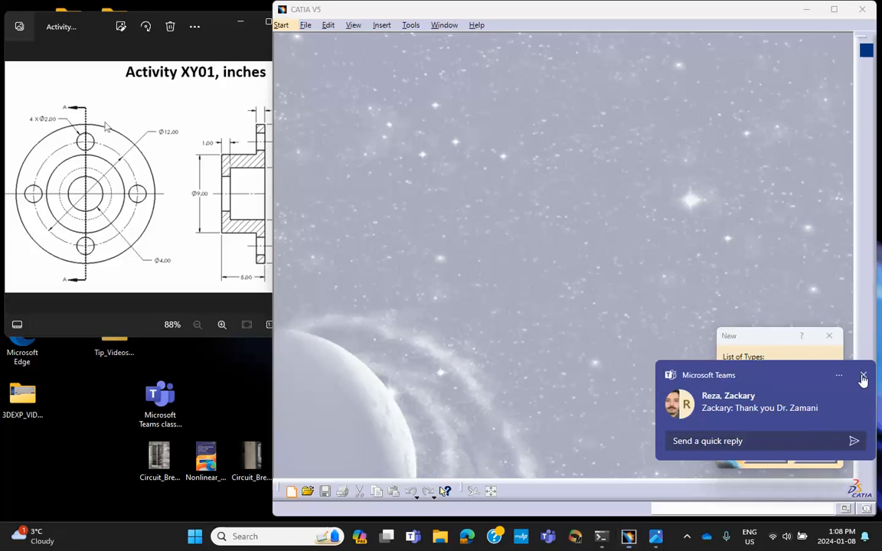
click(862, 374)
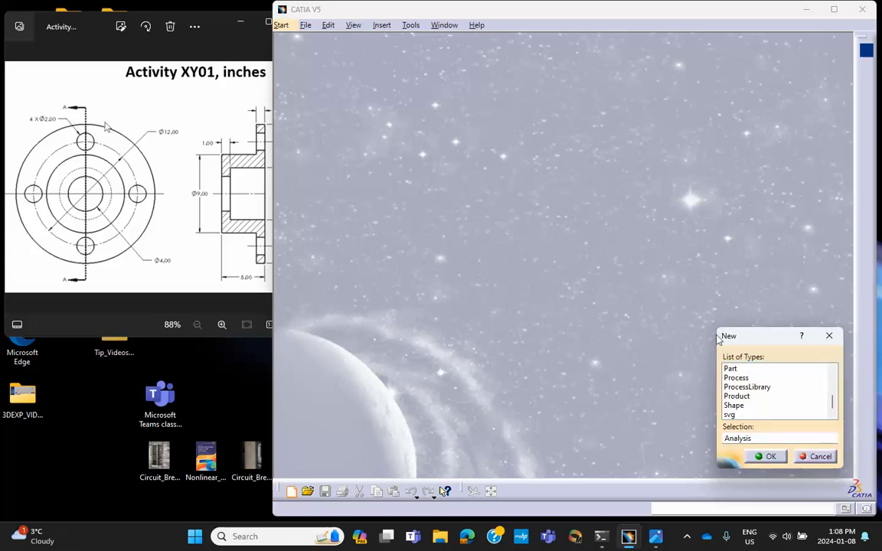
click(735, 369)
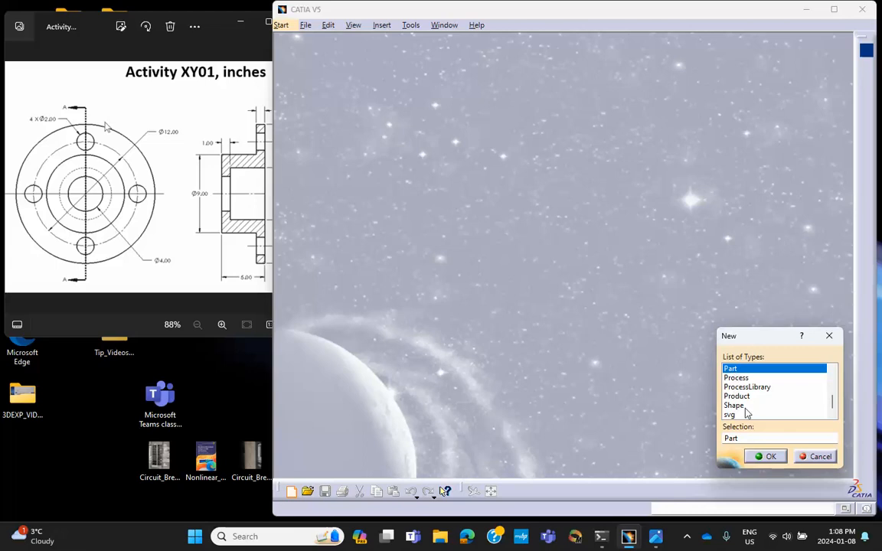
click(766, 457)
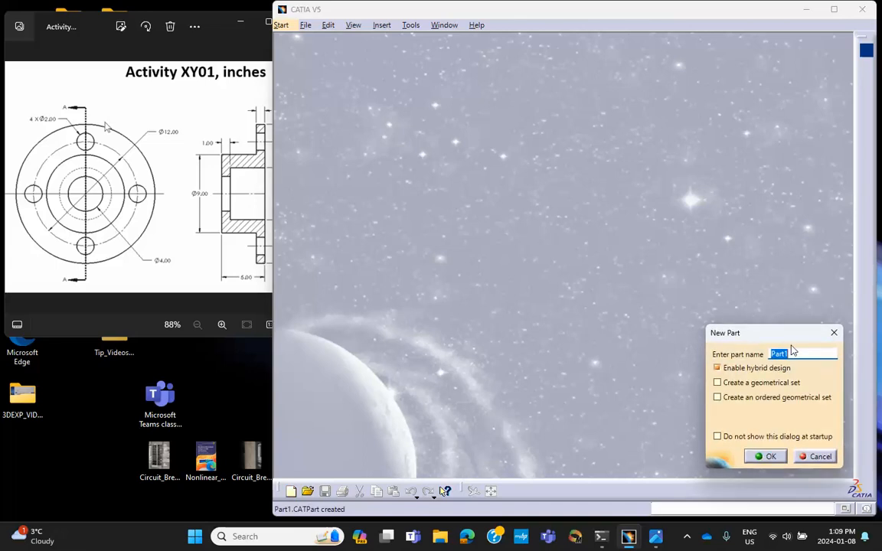
text(XY01)
click(765, 456)
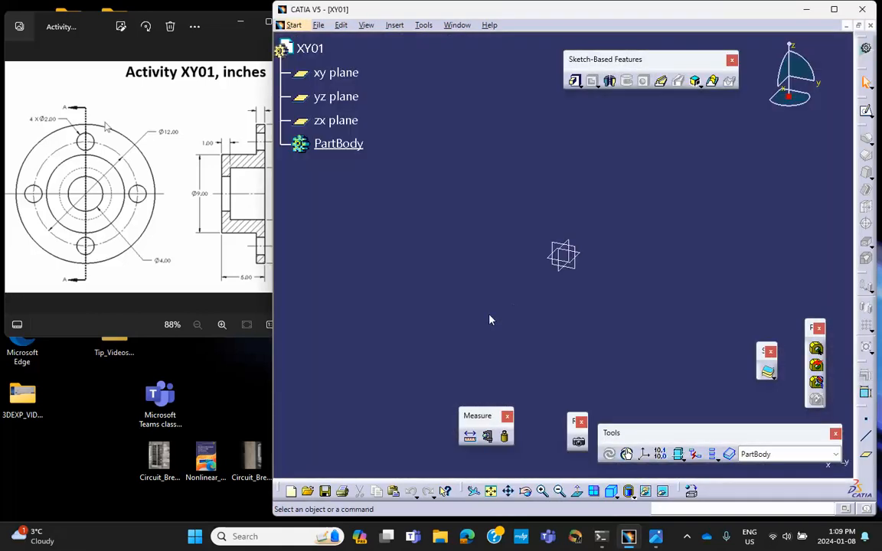
- Save the new part as XY01 in the Week_1_Mechanism folder through Save Management
click(316, 25)
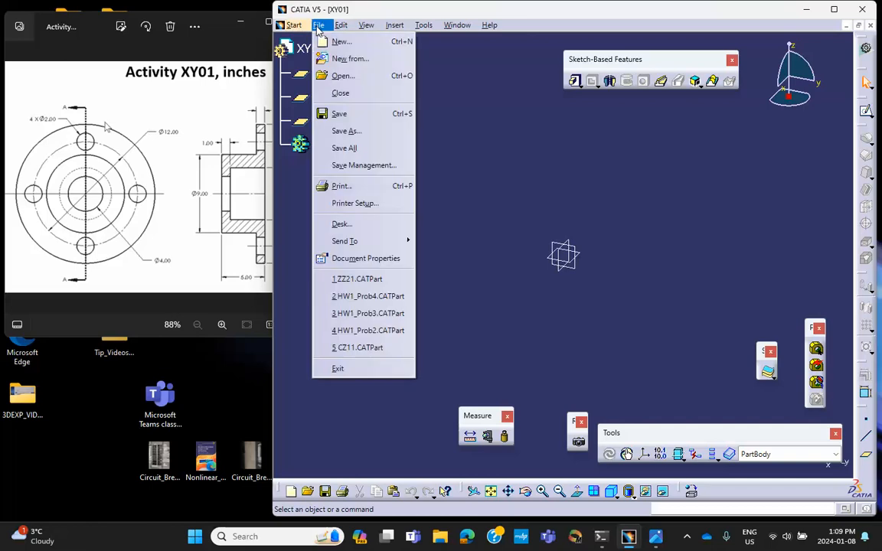
click(341, 166)
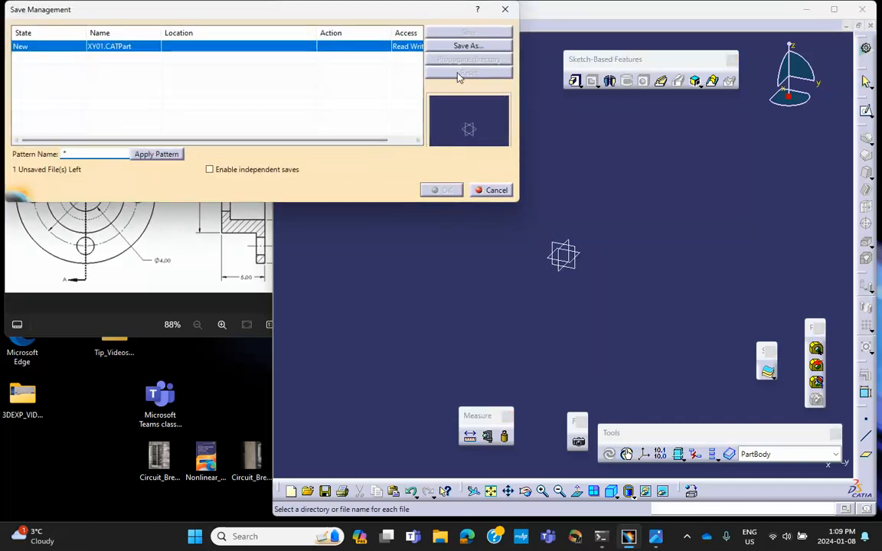
click(465, 46)
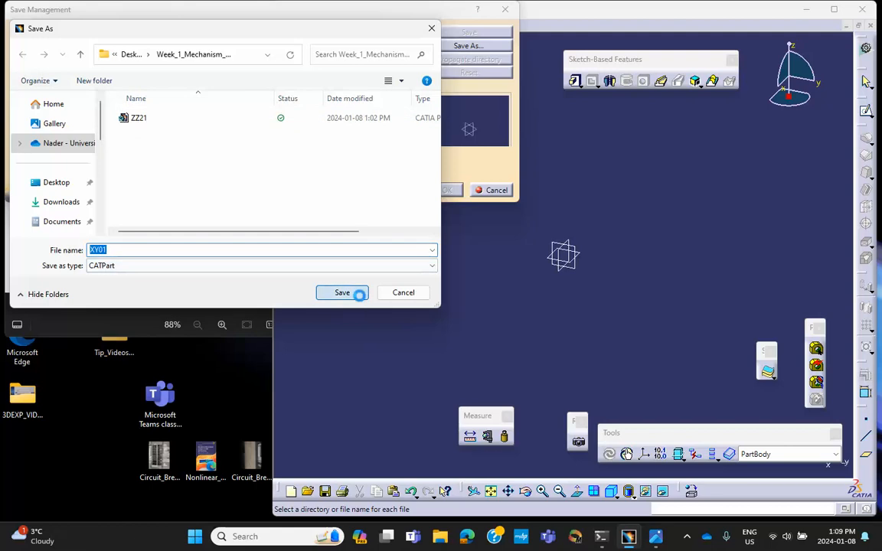
click(353, 292)
click(444, 190)
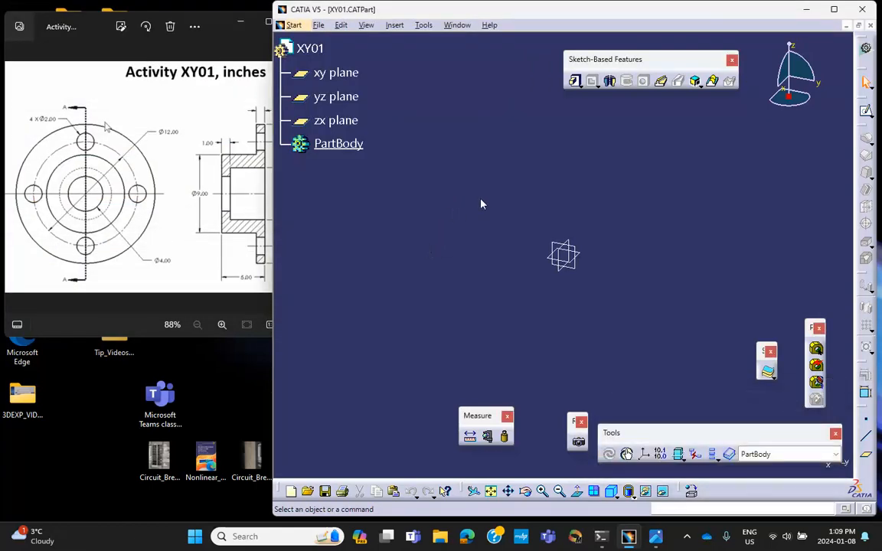
- Sketch the flange's closed, stepped half-section profile on the yz plane, using horizontal and vertical lines above the H axis
click(572, 250)
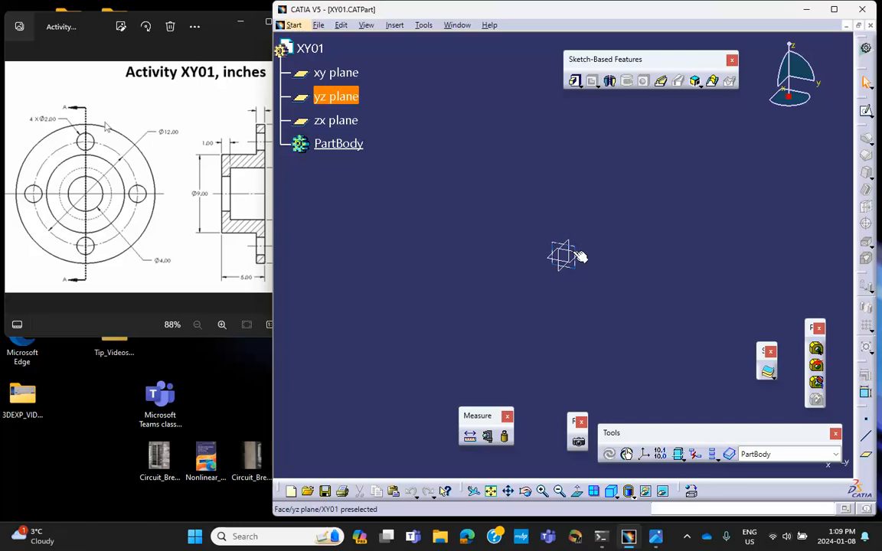
click(866, 111)
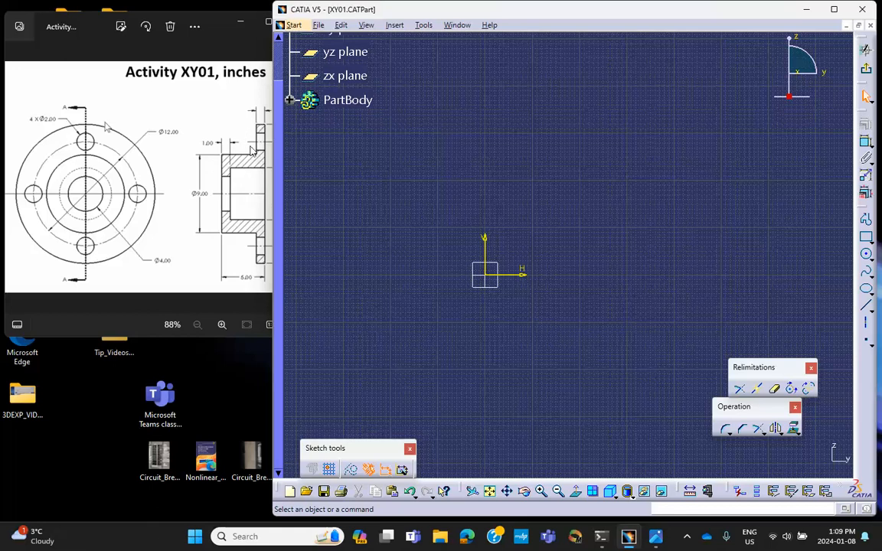
click(866, 220)
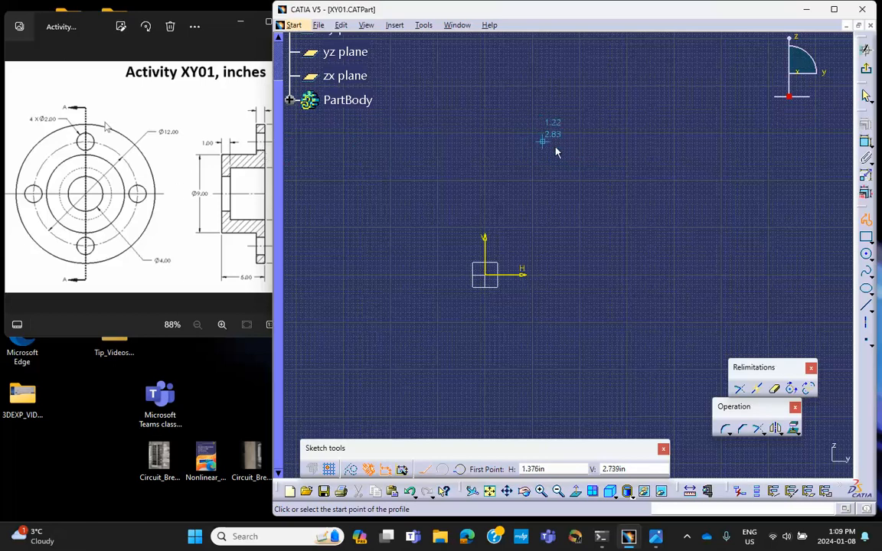
click(555, 150)
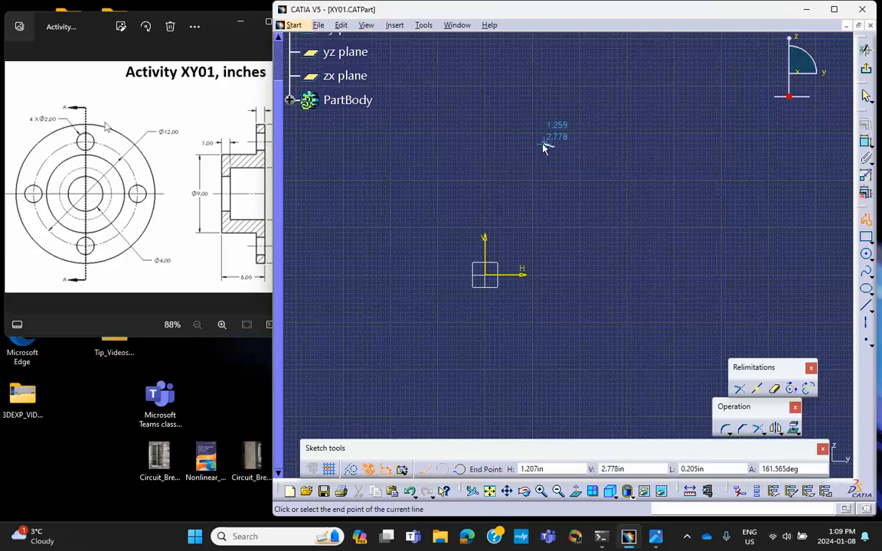
click(539, 147)
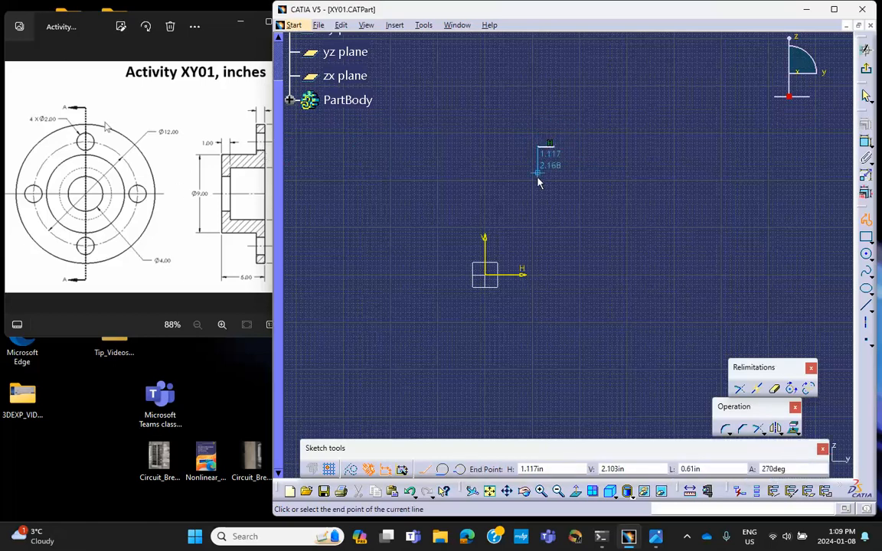
click(539, 199)
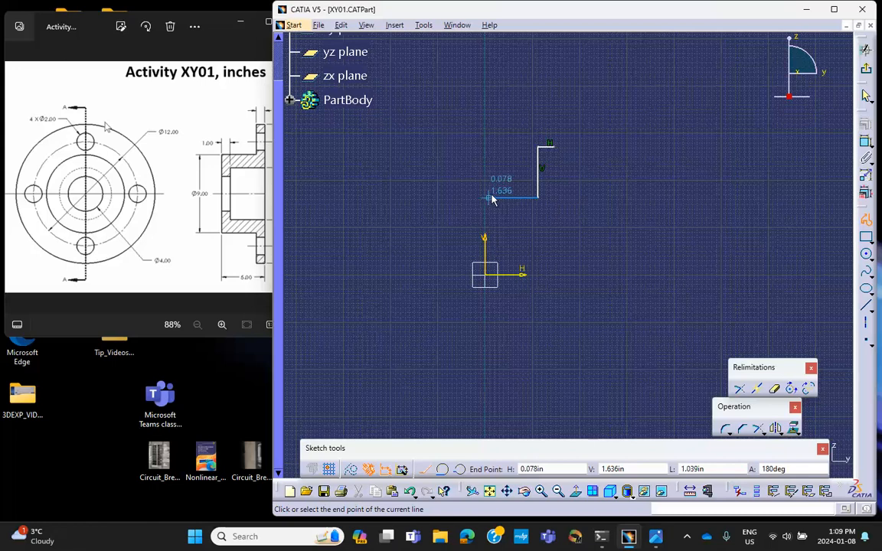
click(498, 197)
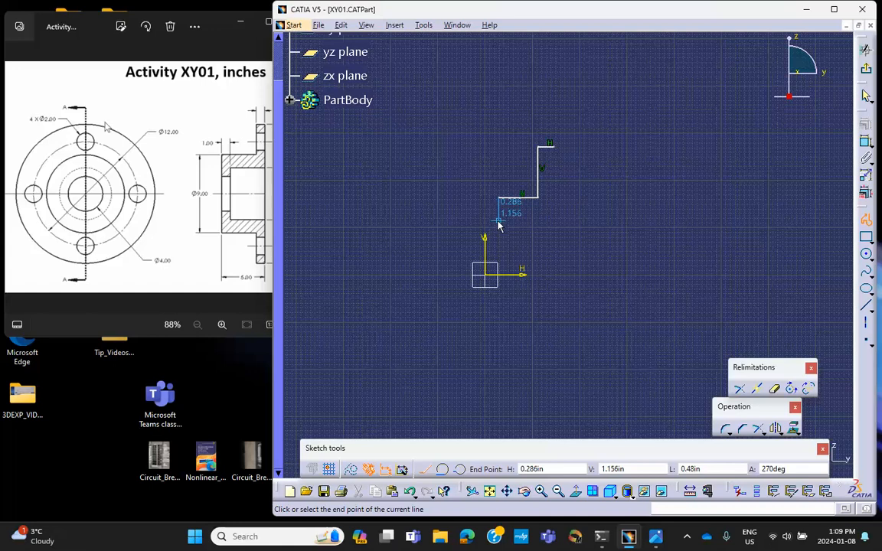
click(499, 238)
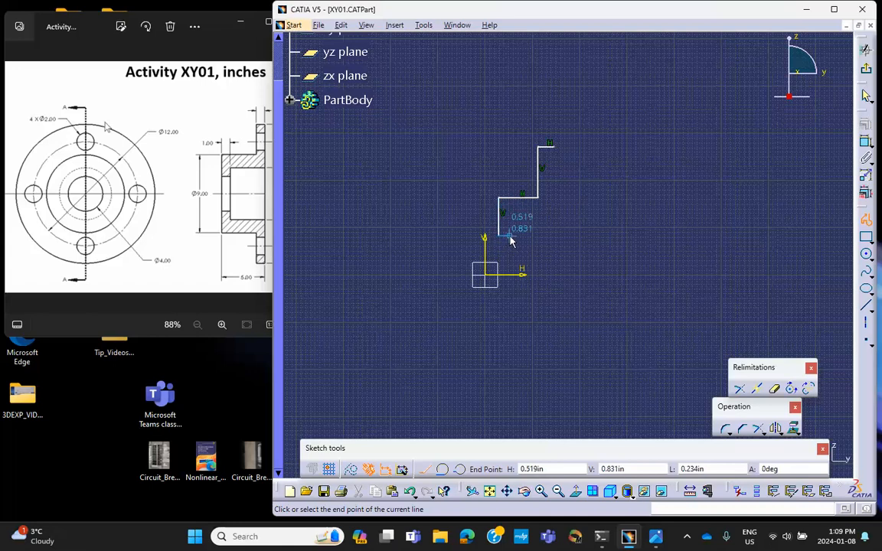
click(513, 238)
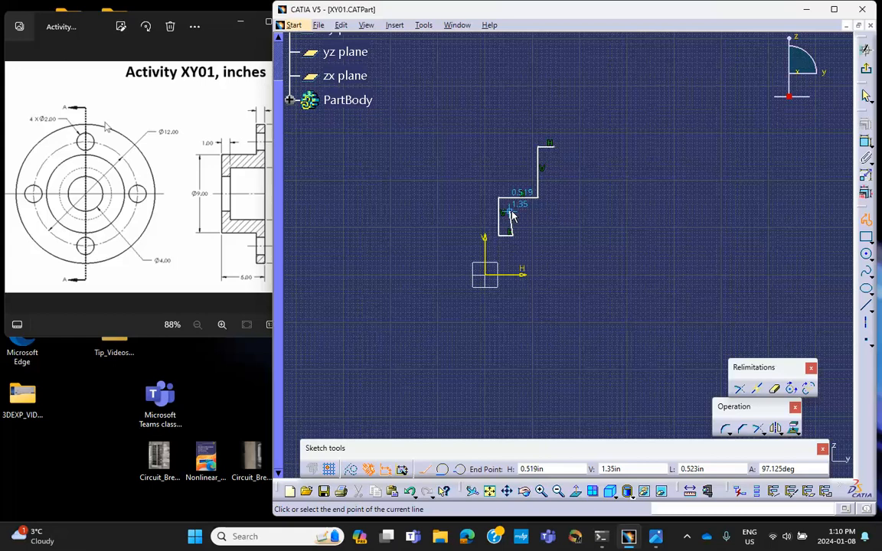
click(513, 216)
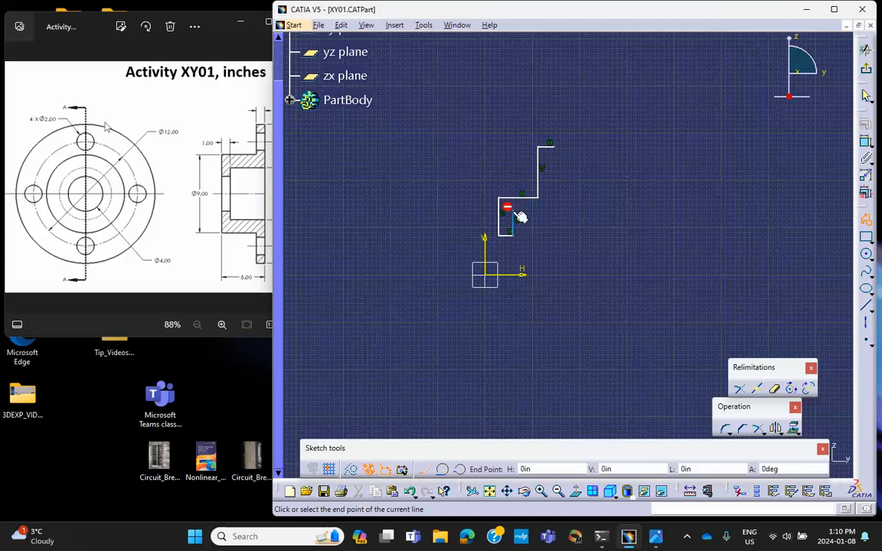
click(556, 215)
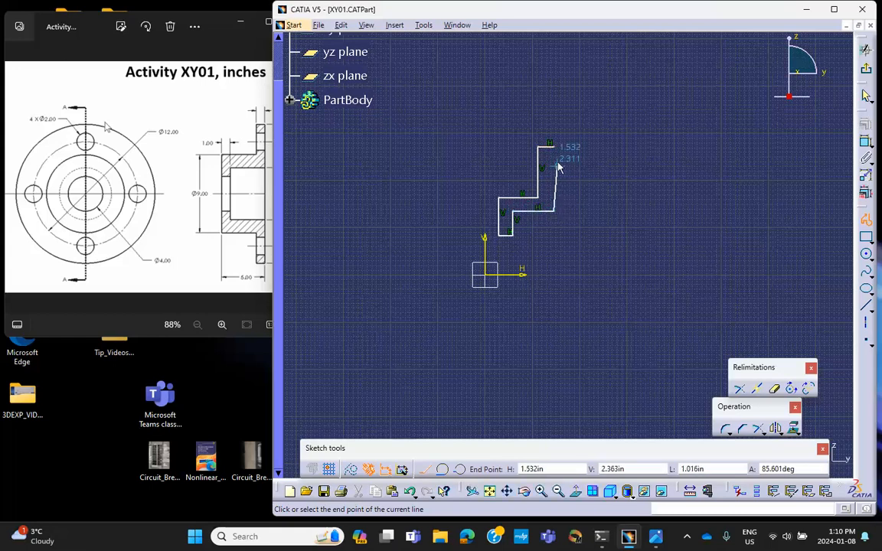
double_click(554, 148)
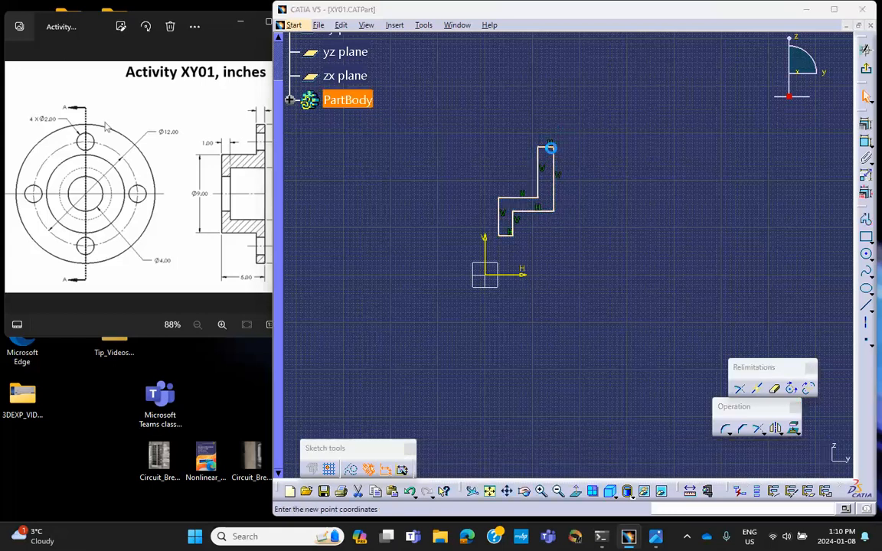
click(769, 457)
click(663, 332)
- Constrain the profile's bottom horizontal edge to be coincident with the H axis
mouse_move(683, 286)
middle_down()
mouse_move(663, 332)
mouse_move(663, 271)
middle_up()
middle_drag(592, 292, 664, 272)
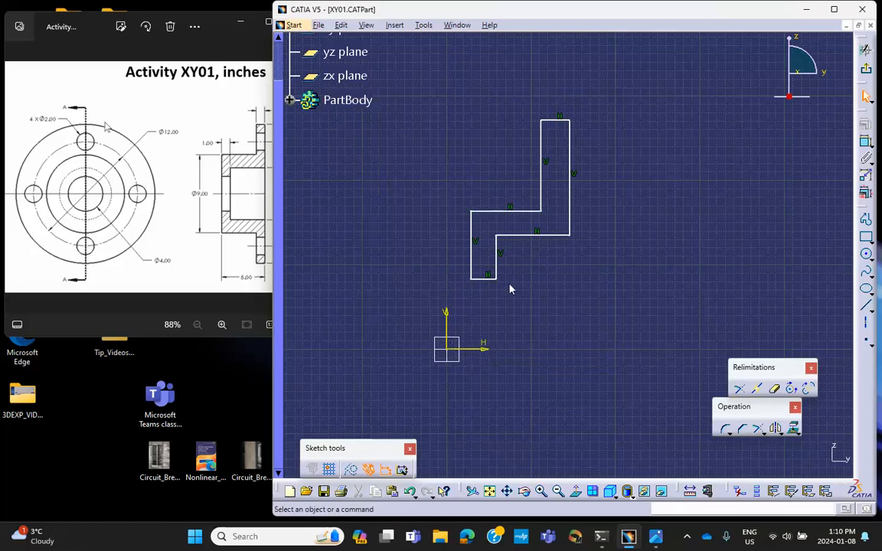
mouse_move(428, 155)
middle_down()
mouse_move(433, 173)
mouse_move(449, 181)
middle_up()
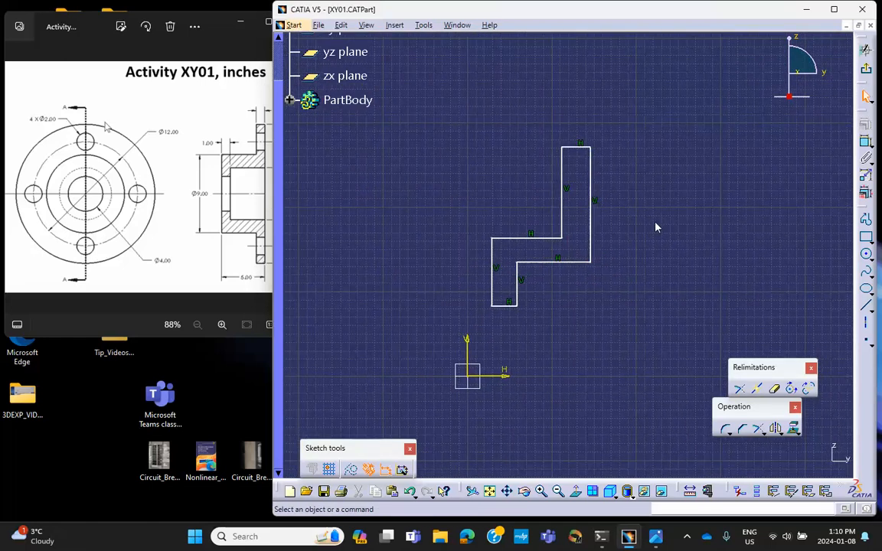
click(515, 382)
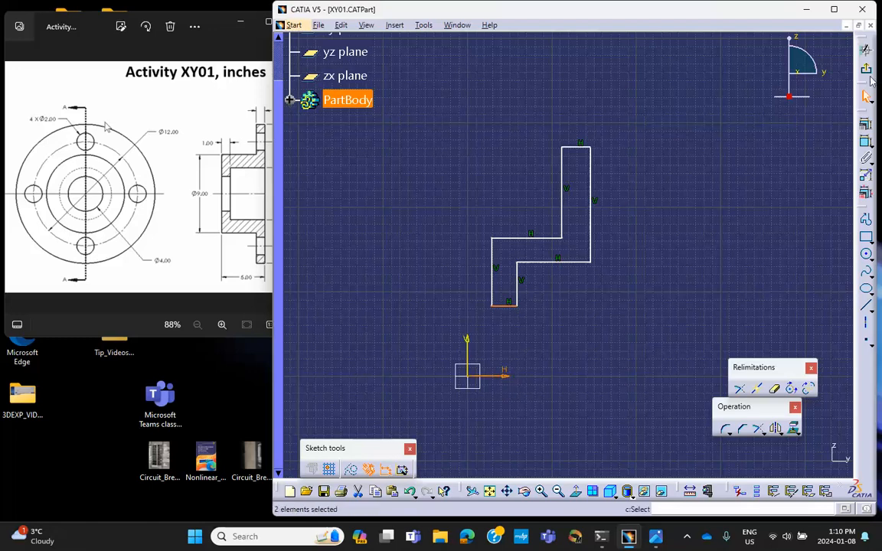
click(867, 127)
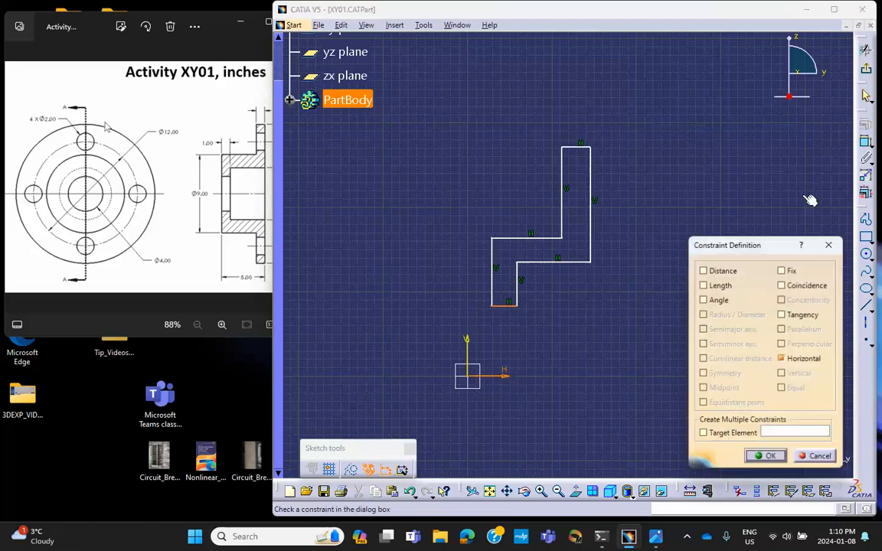
click(781, 285)
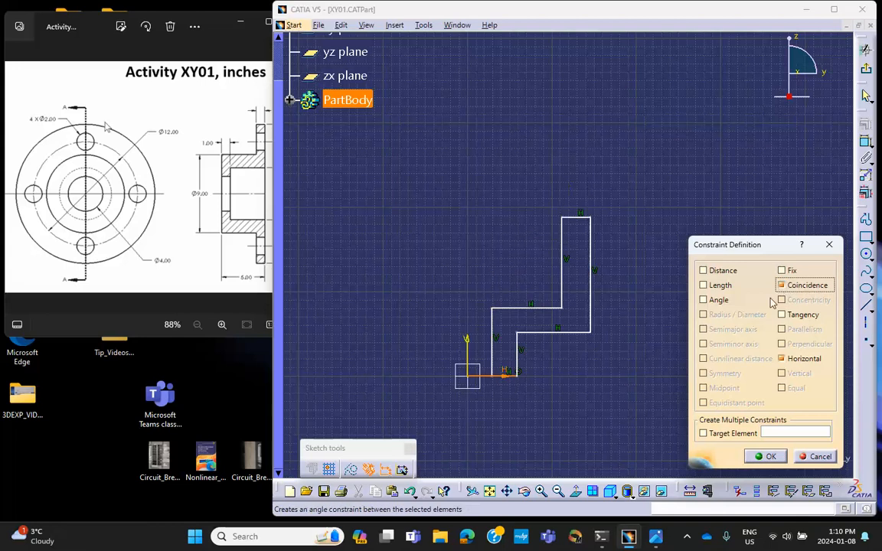
click(764, 457)
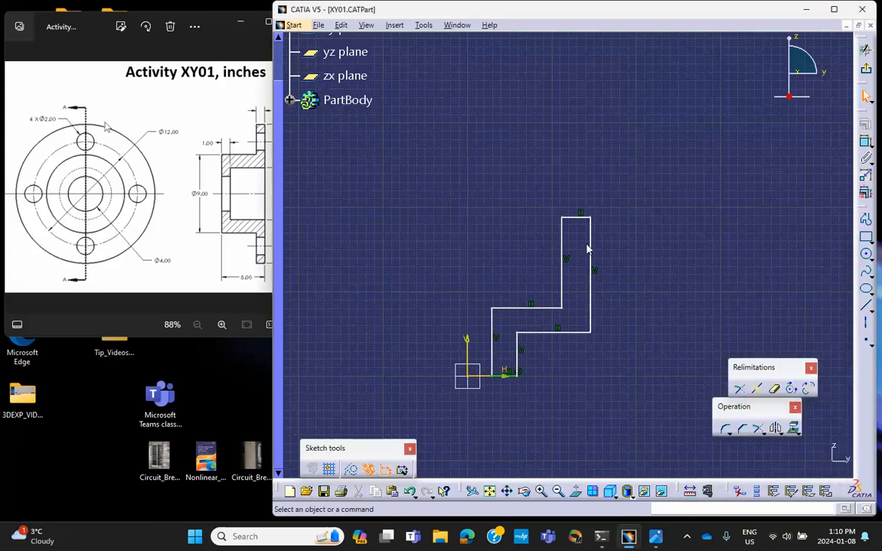
- Consult the reference drawing and dimension the profile's top edge at 8 in from the bottom edge on the H axis
click(345, 75)
drag(273, 168, 311, 168)
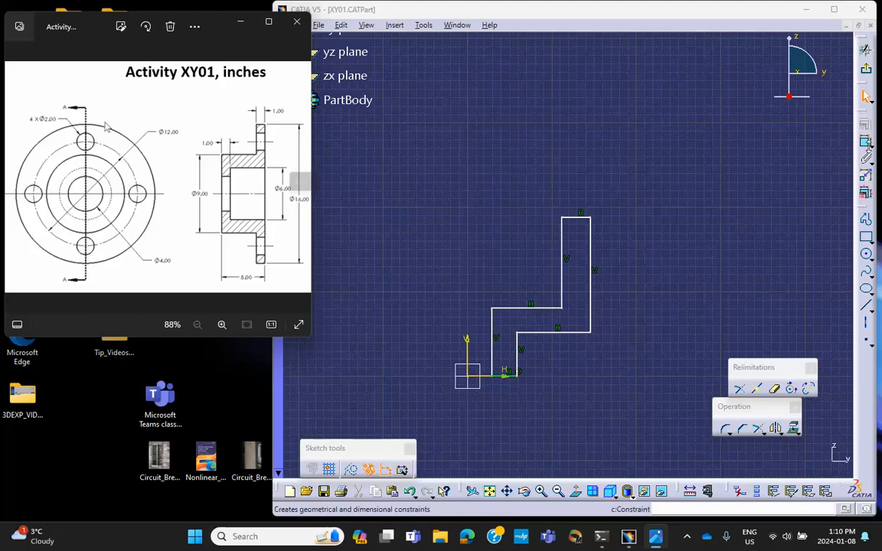
click(865, 144)
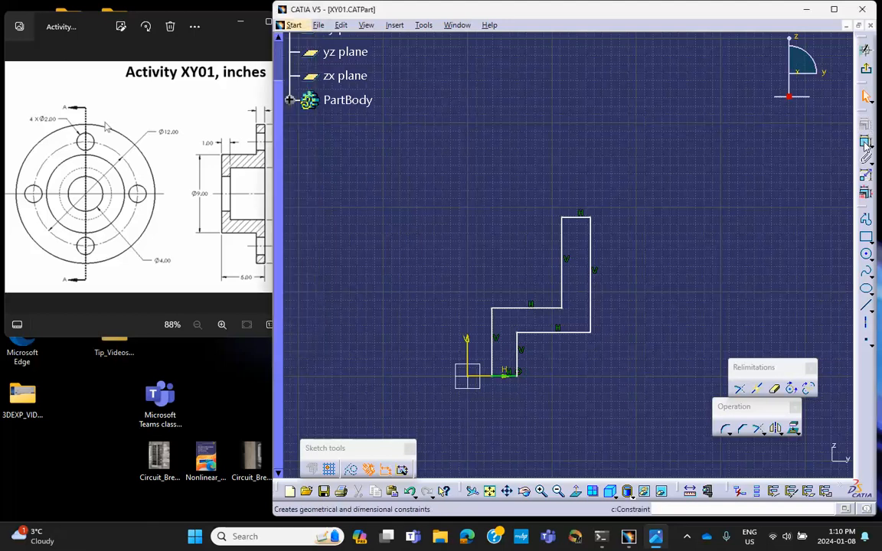
click(579, 222)
click(513, 376)
click(671, 321)
double_click(674, 323)
text(8)
key(Return)
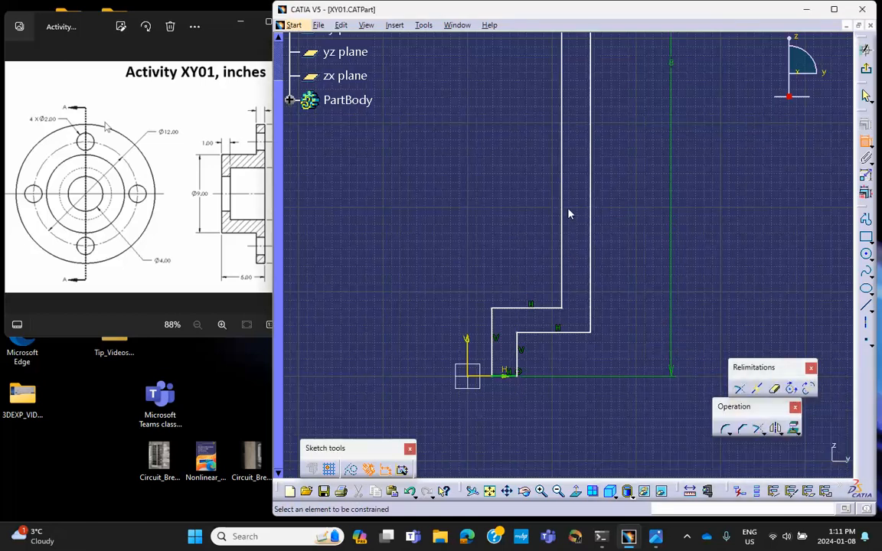
- Consult the reference drawing and dimension the profile's inner horizontal bore edge at 3 in from the bottom edge
click(176, 180)
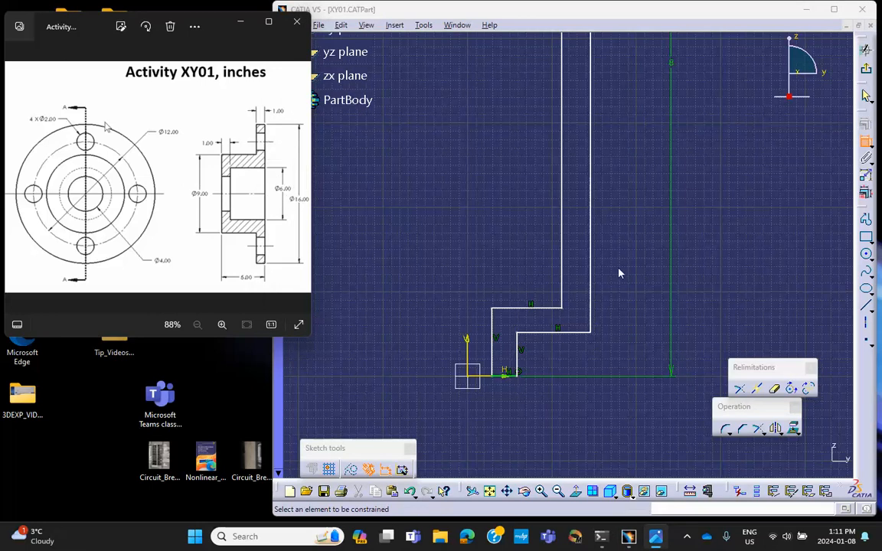
click(569, 333)
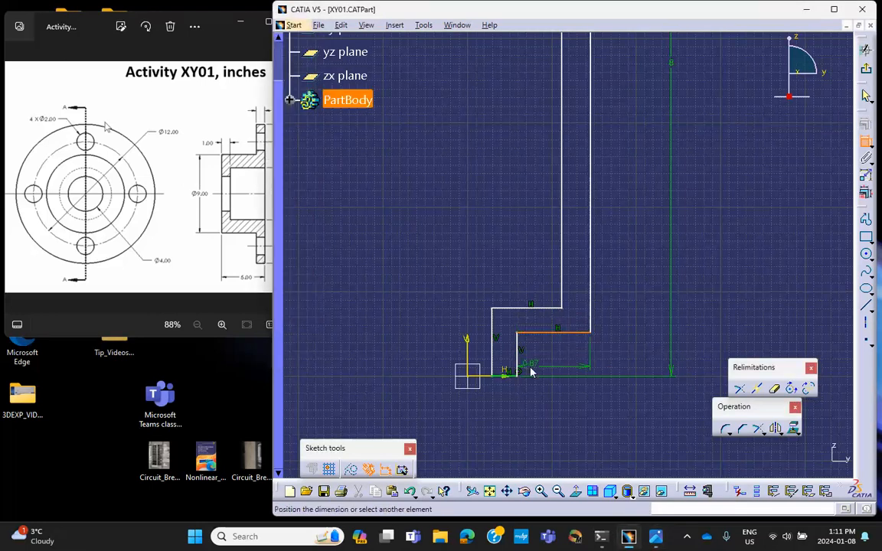
click(516, 377)
click(621, 354)
double_click(621, 354)
text(3)
key(Return)
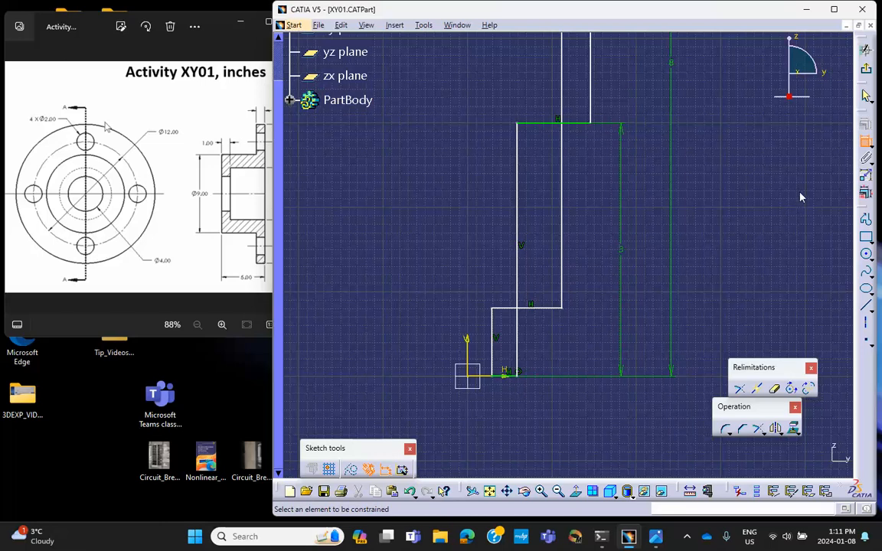
- Move the corner of the profile's lower outer step above the inner bore edge so the outline does not cross itself
click(866, 142)
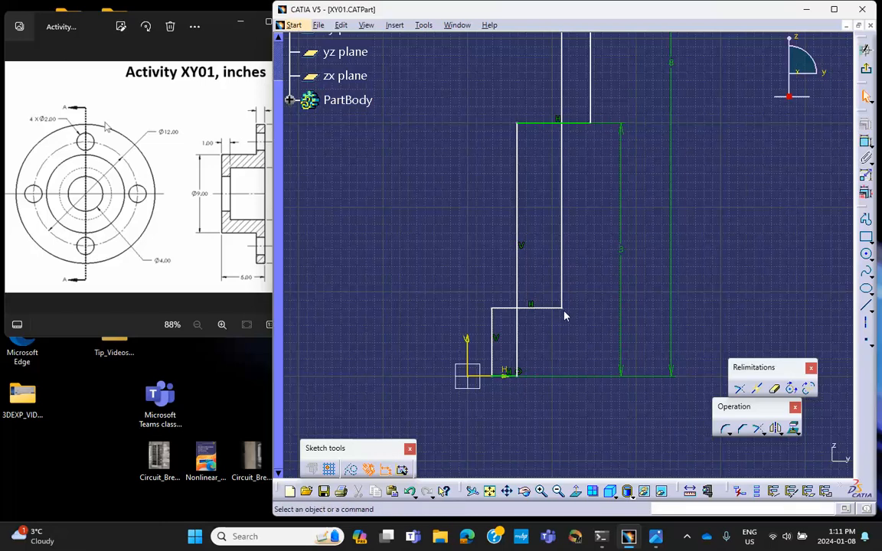
drag(564, 311, 564, 107)
middle_drag(572, 259, 612, 396)
middle_click(601, 349)
middle_click(601, 350)
mouse_move(476, 208)
middle_down()
mouse_move(537, 347)
mouse_move(543, 289)
middle_up()
middle_drag(558, 286, 577, 386)
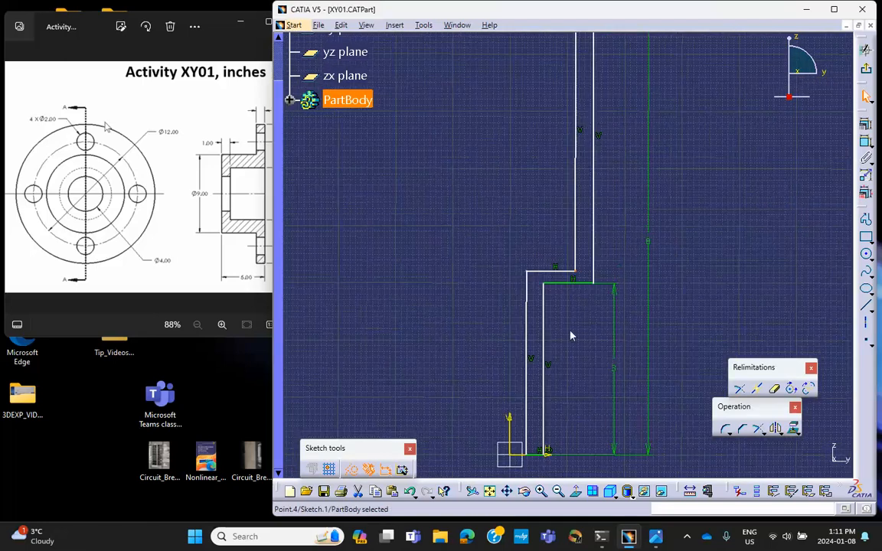
- Consult the reference drawing and dimension the width of the flange's top edge at 1 in
middle_drag(601, 140, 590, 279)
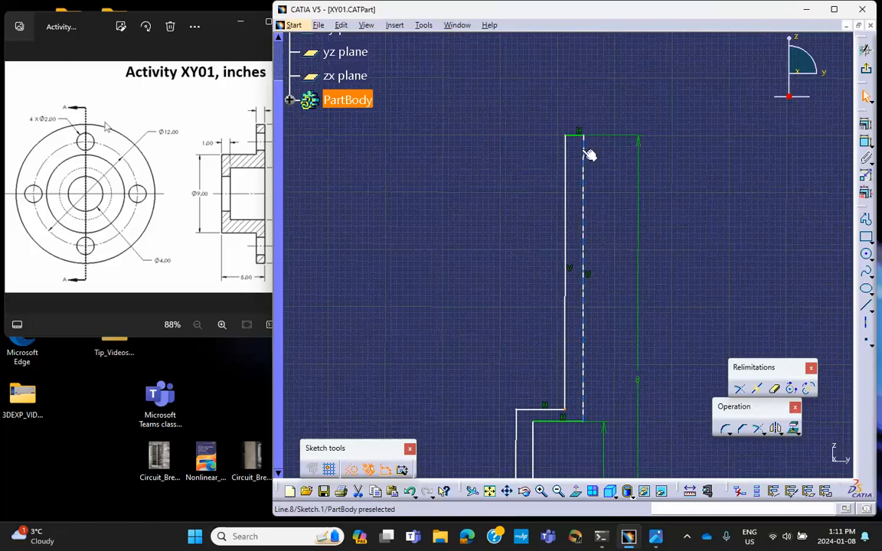
click(175, 120)
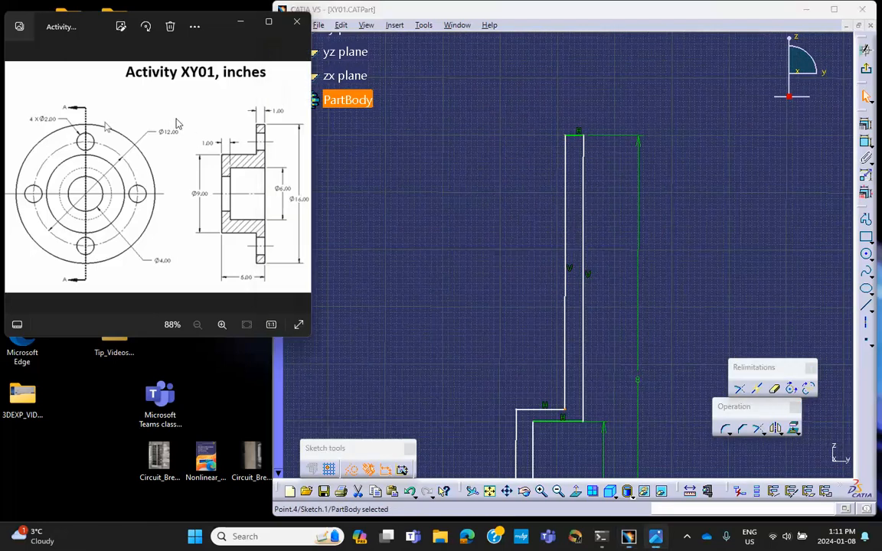
click(864, 140)
click(580, 136)
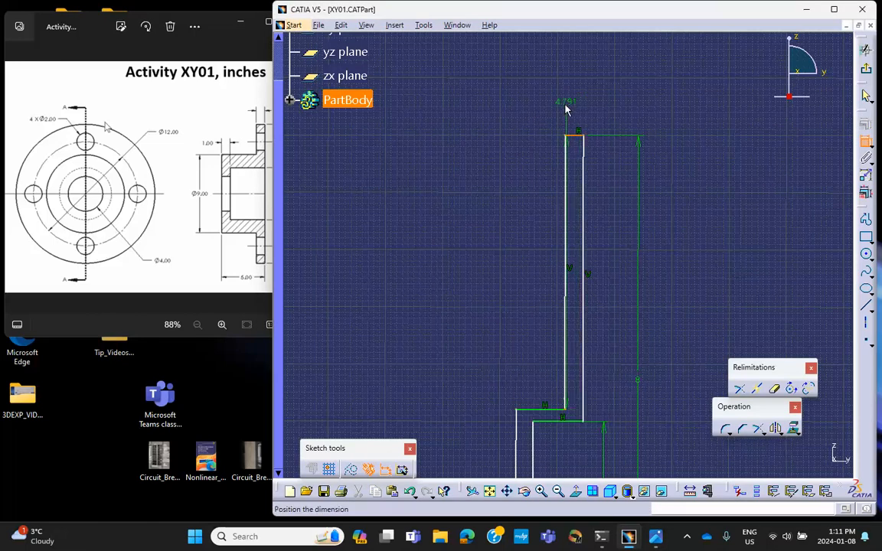
key(Escape)
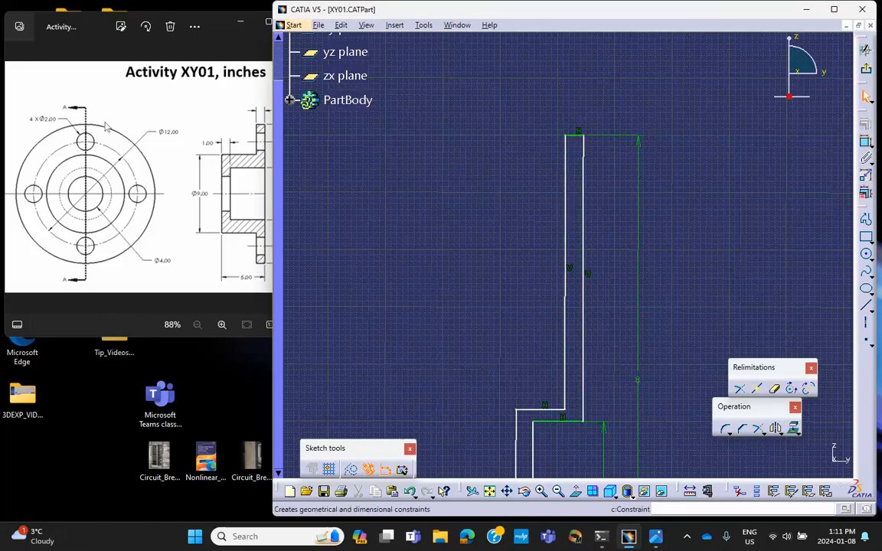
click(866, 142)
click(577, 137)
click(574, 108)
double_click(574, 108)
text(1in)
click(768, 455)
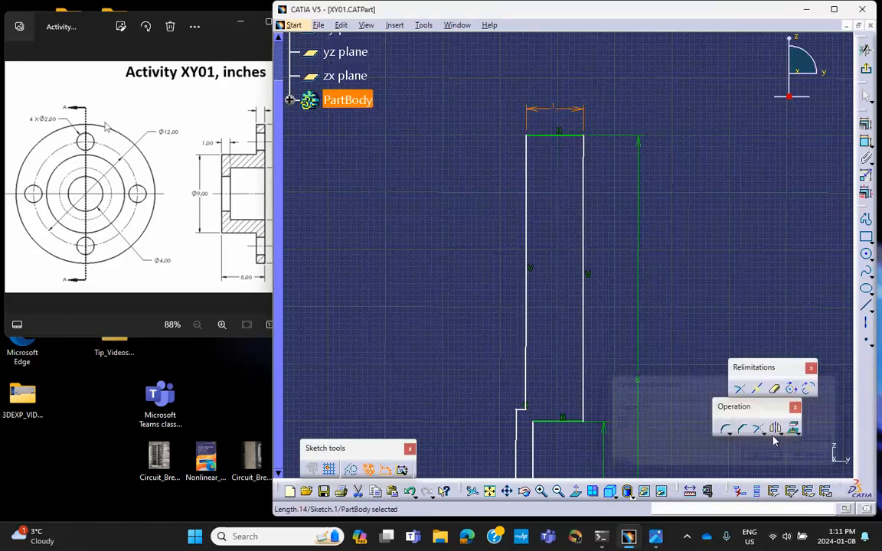
- Compare the profile with the reference drawing and move the hub's outer step corner onto the V axis, about 3.3 in above the H axis
mouse_move(601, 244)
middle_down()
mouse_move(626, 189)
mouse_move(596, 292)
middle_up()
click(626, 189)
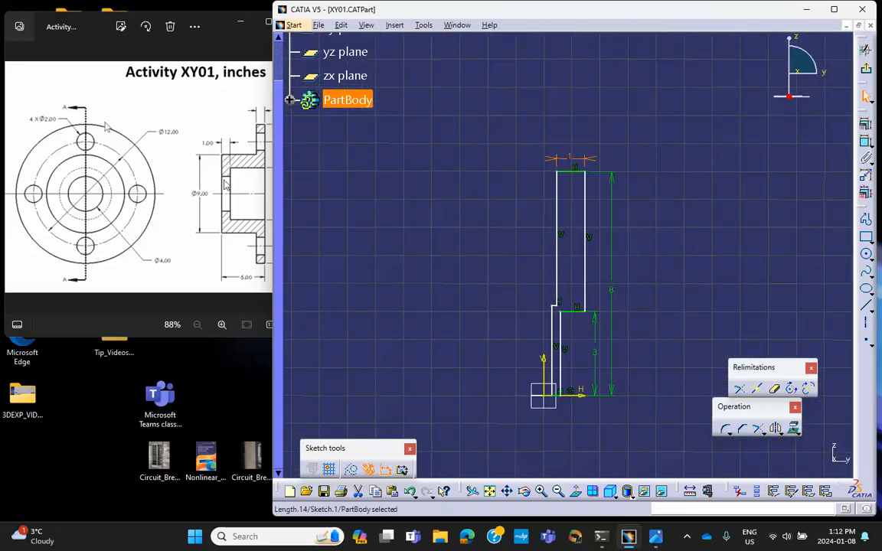
click(584, 318)
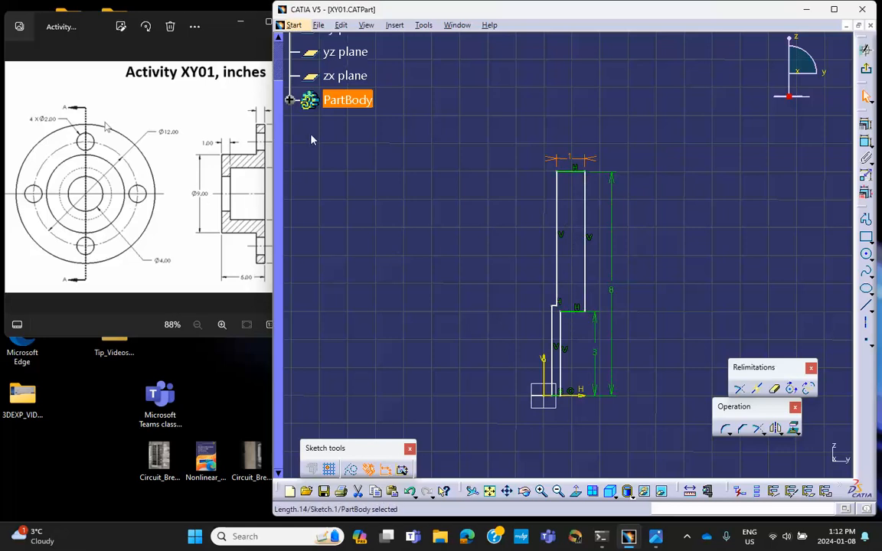
click(269, 173)
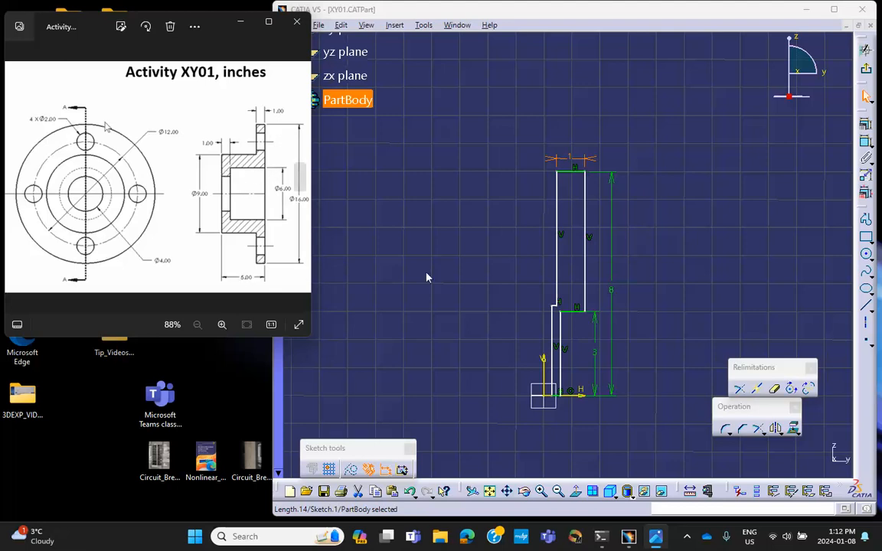
click(558, 304)
drag(536, 307, 543, 304)
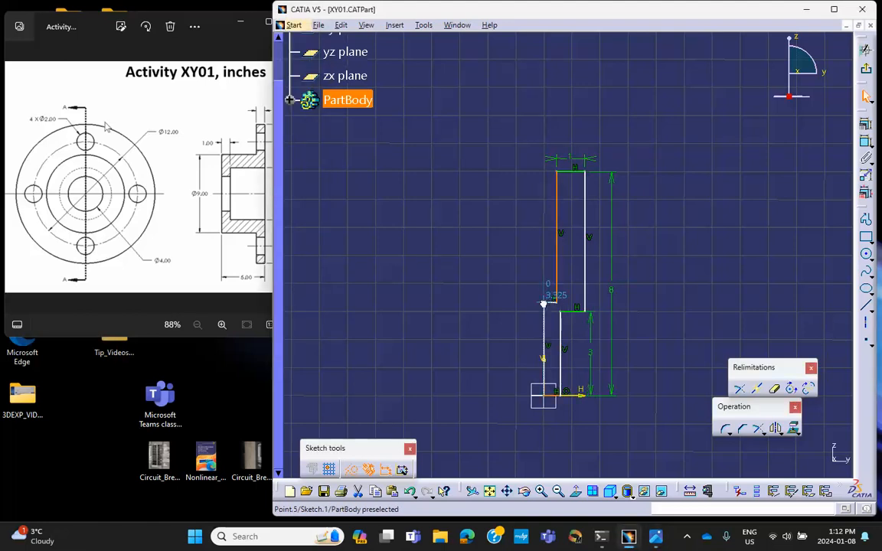
click(454, 280)
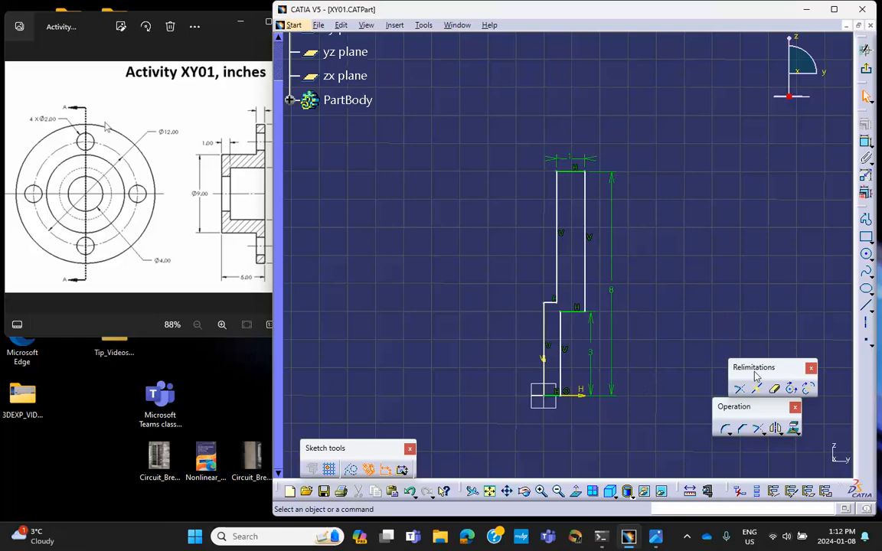
- Dimension the length of the profile's bottom edge on the H axis at 1 in
click(866, 141)
click(558, 393)
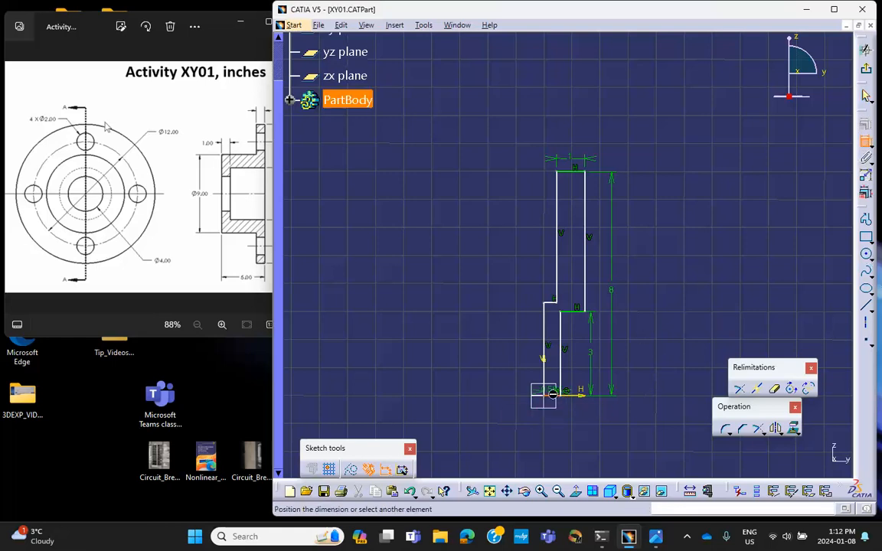
click(556, 421)
double_click(554, 415)
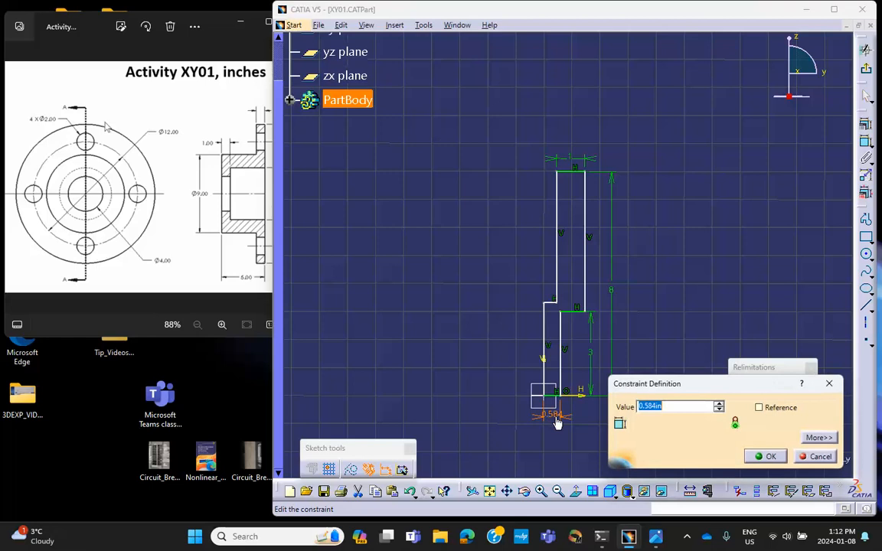
text(1)
click(765, 456)
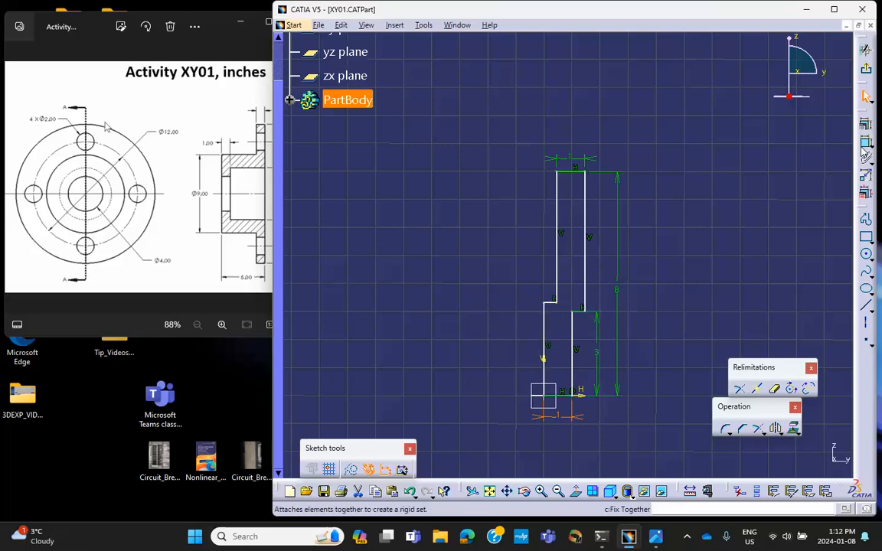
- Consult the reference drawing and dimension the profile's overall width, from the hub's end edge to the flange's far face, at 5 in
click(253, 188)
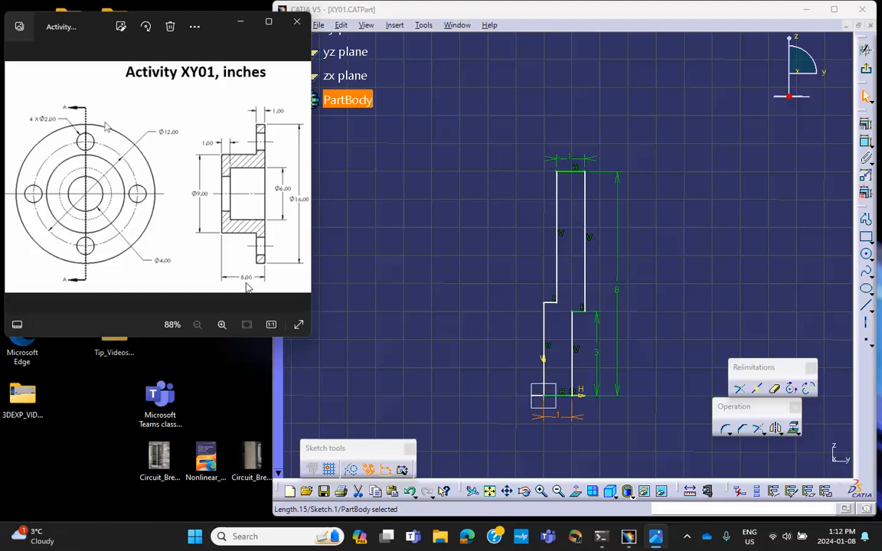
click(867, 143)
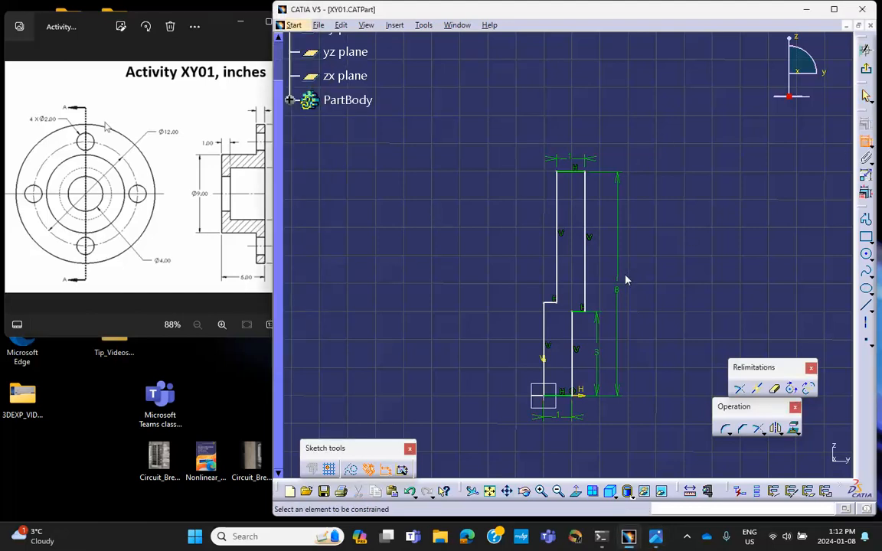
click(586, 313)
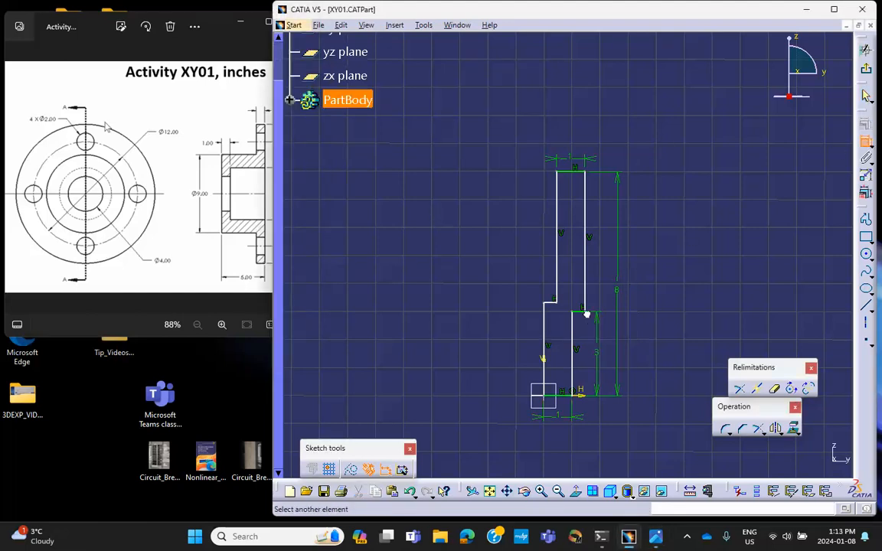
click(548, 354)
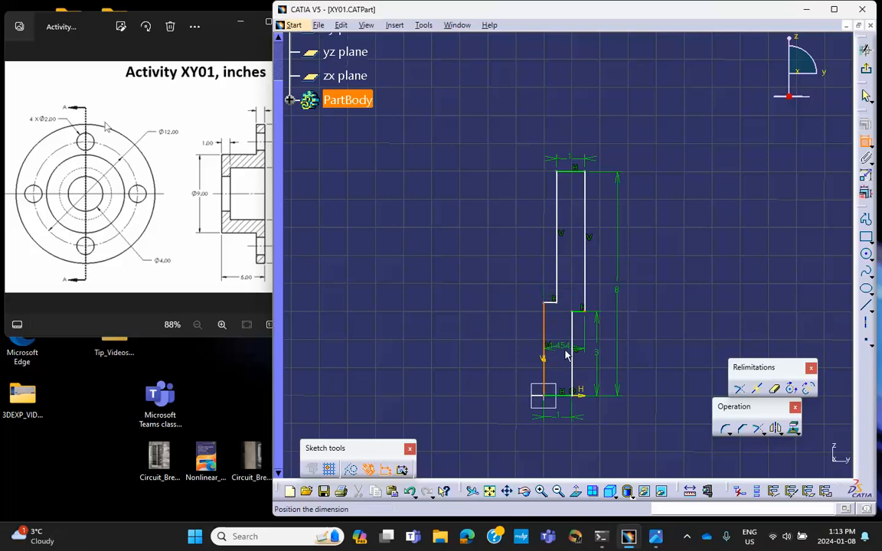
click(572, 447)
double_click(572, 446)
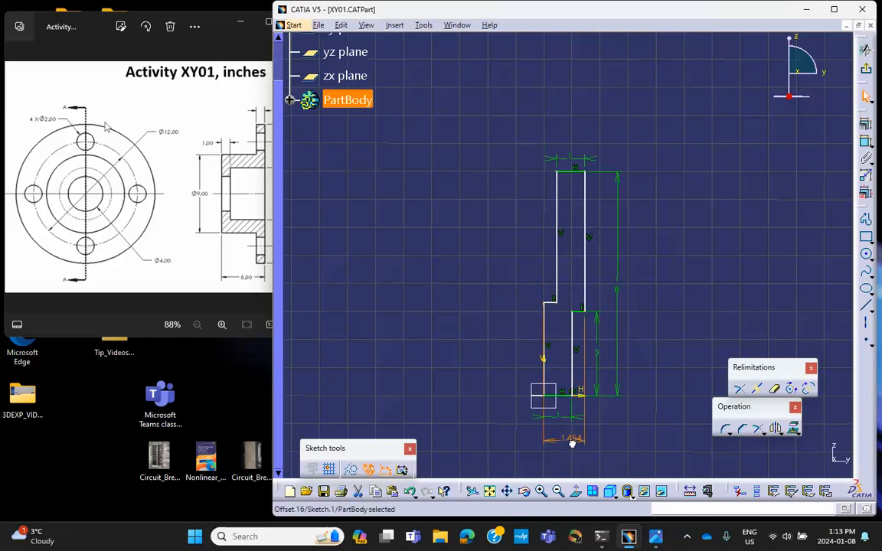
text(5)
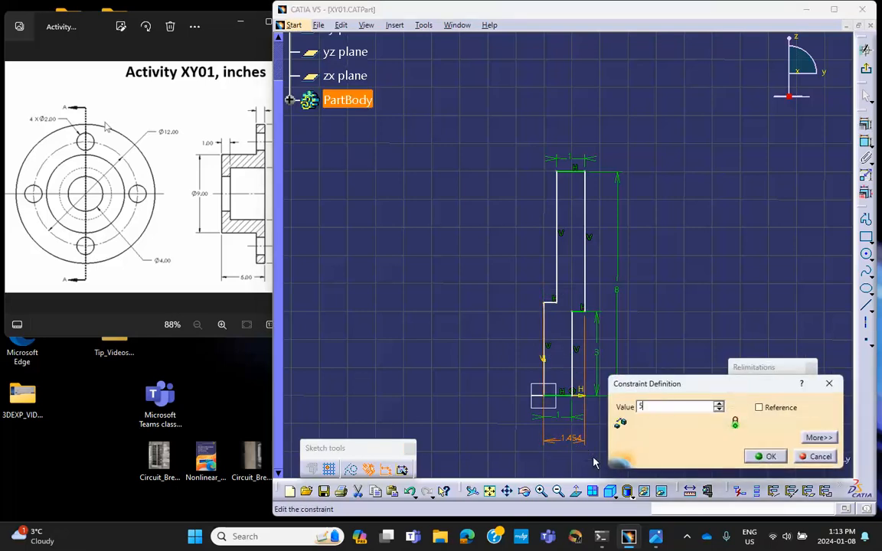
click(765, 455)
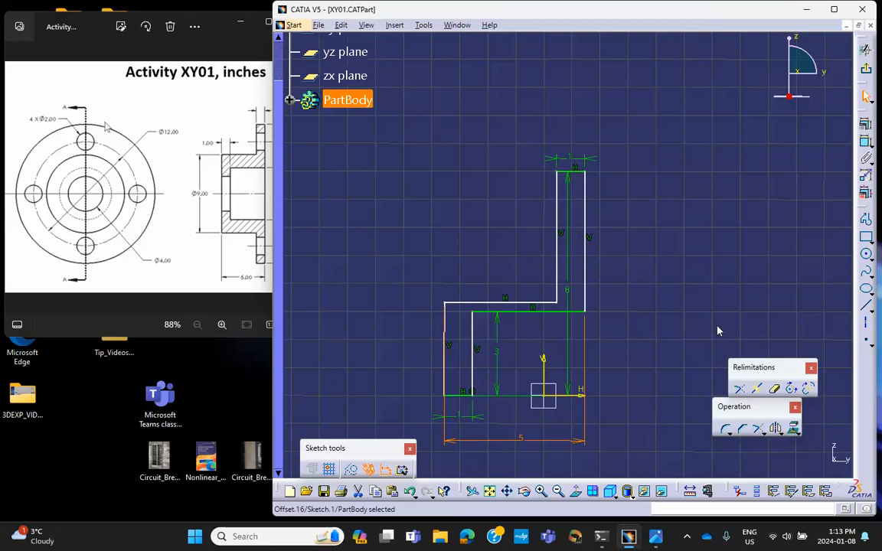
- Consult the reference drawing and dimension the distance between the hub's outer horizontal edge and the bore edge at 1.5 in
click(150, 220)
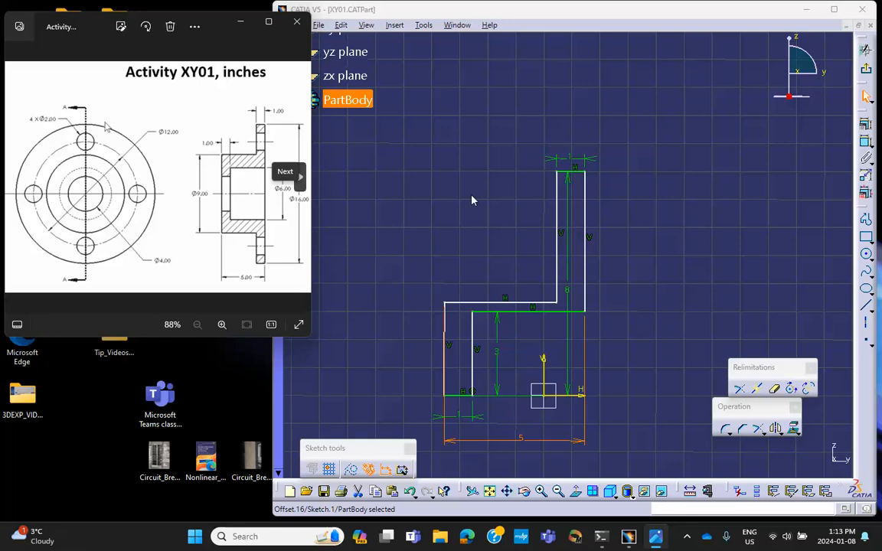
click(866, 143)
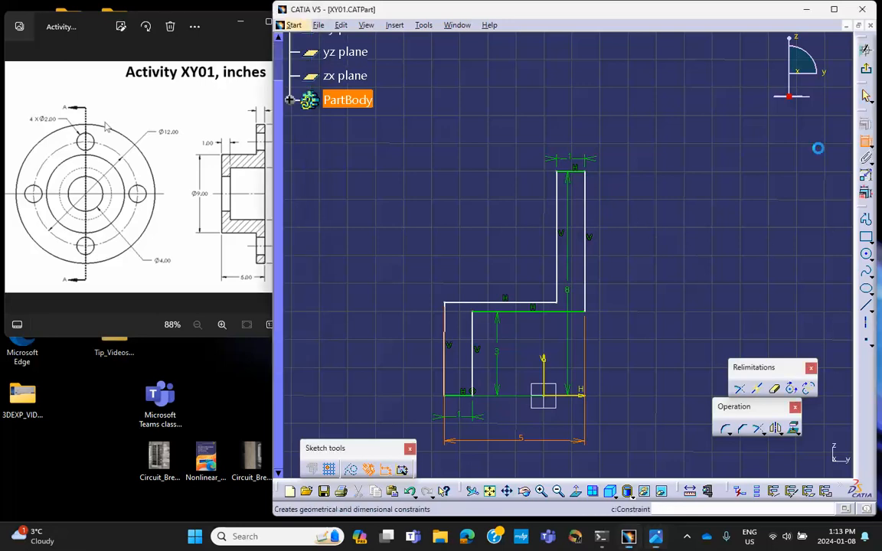
click(514, 303)
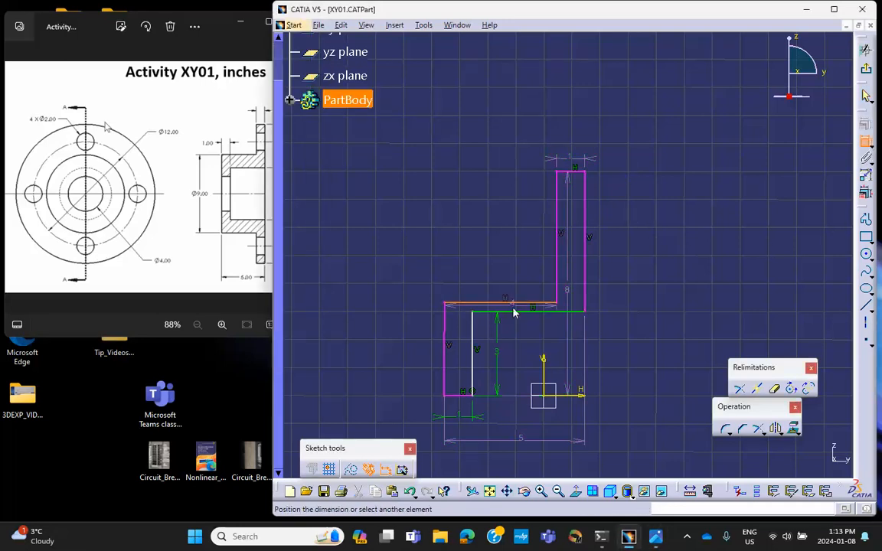
click(520, 311)
click(635, 303)
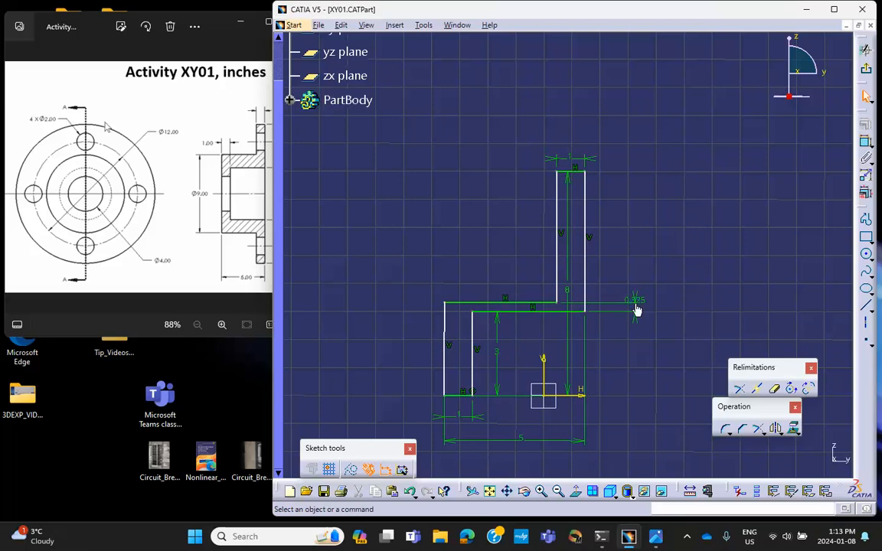
double_click(639, 300)
text(1.5)
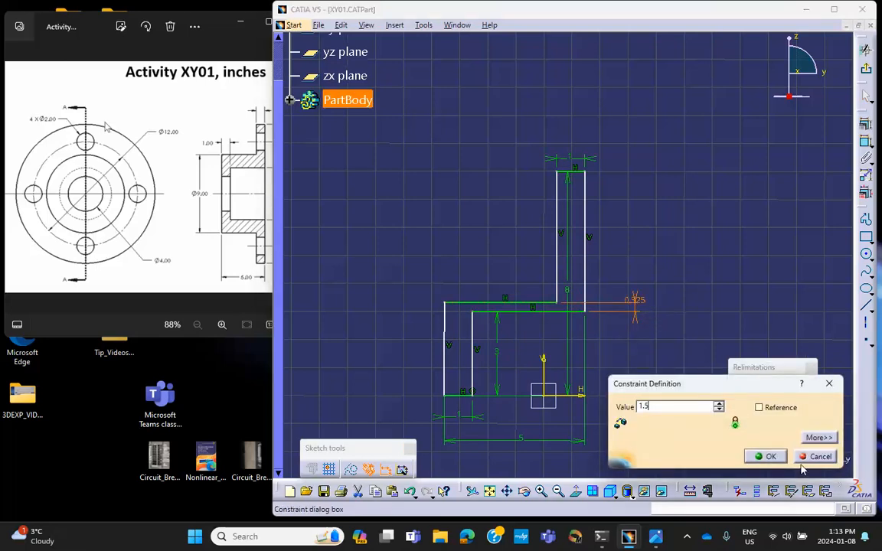
key(Return)
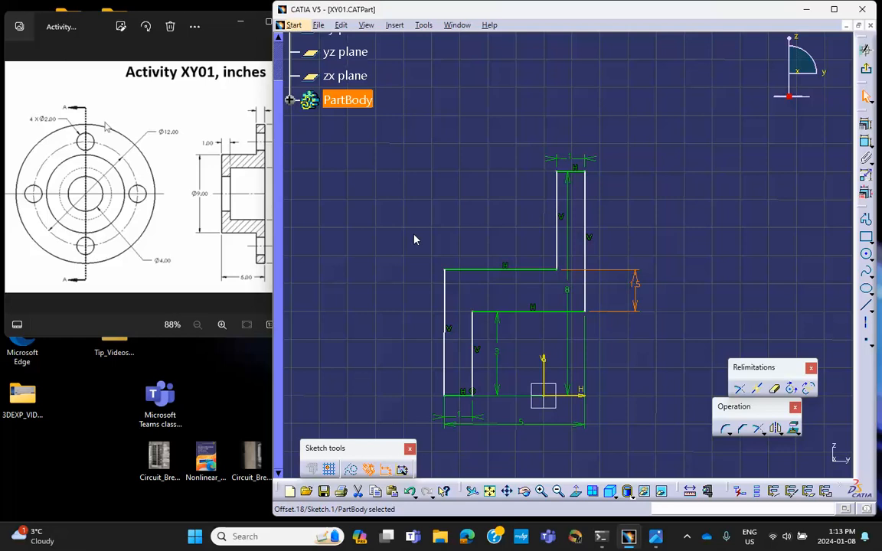
- Exit the sketch and revolve the profile into a Shaft through 360 degrees about the Y axis
click(867, 71)
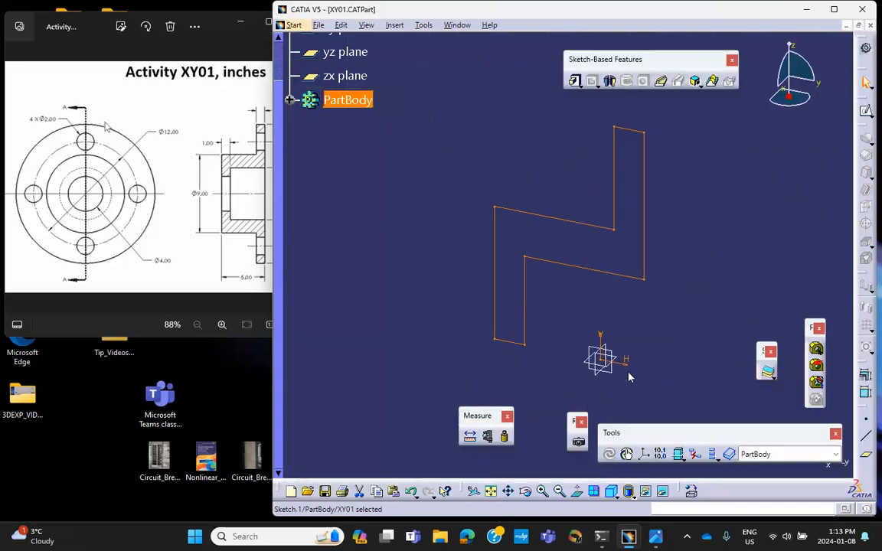
click(609, 81)
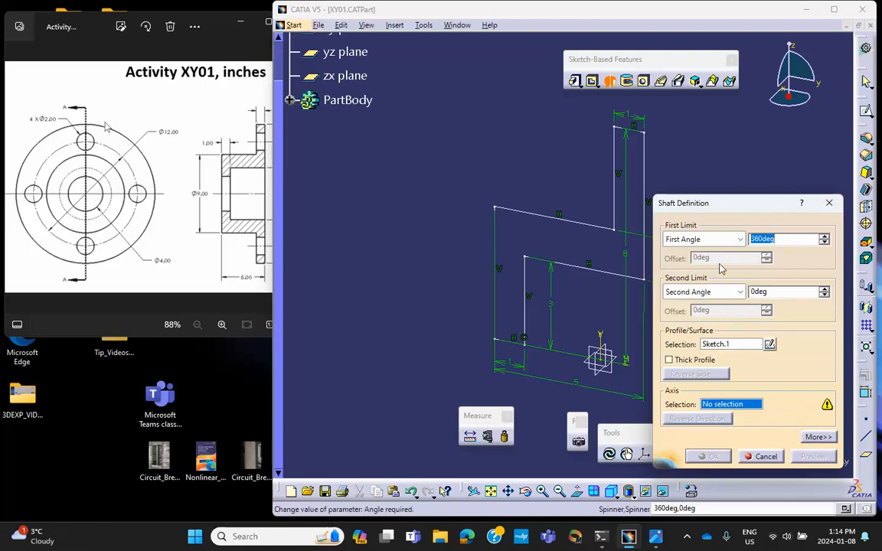
right_click(722, 405)
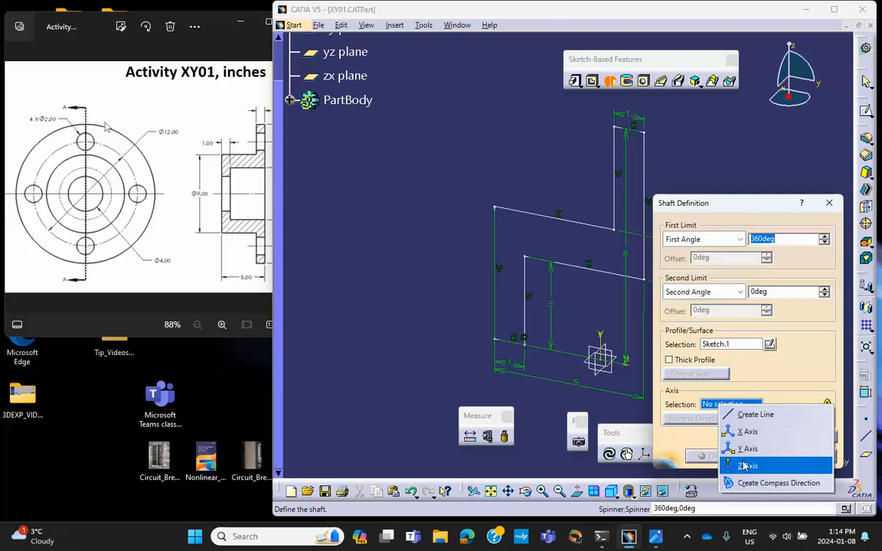
click(746, 450)
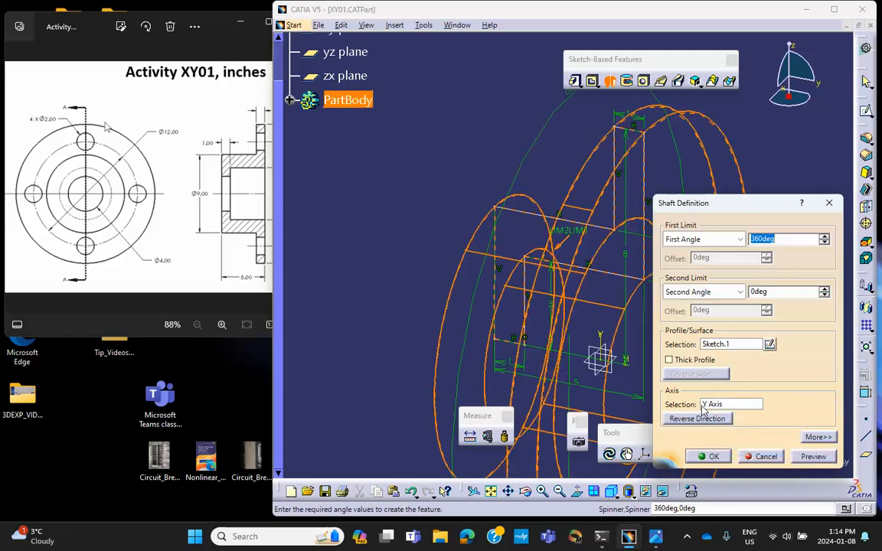
click(710, 456)
- Start a new sketch on the flange's flat annular face on the side of the large bore
middle_drag(695, 366, 389, 250)
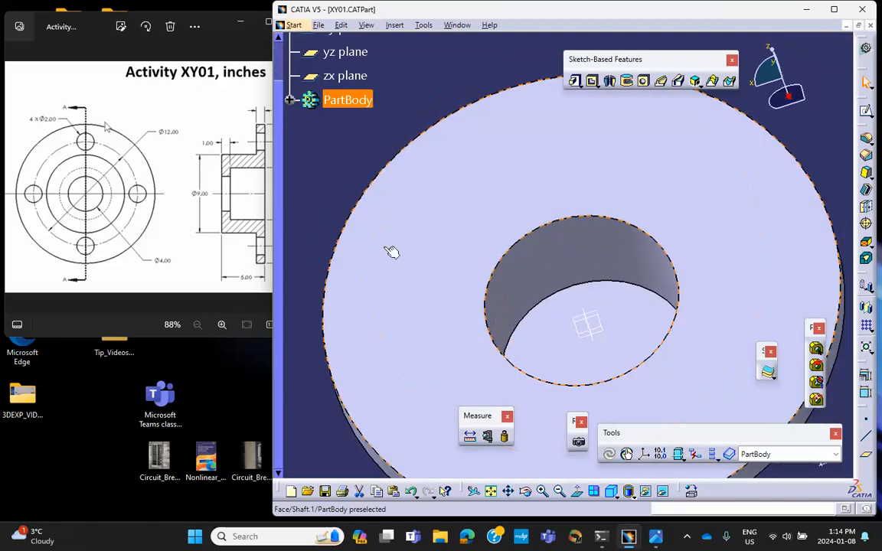
click(750, 118)
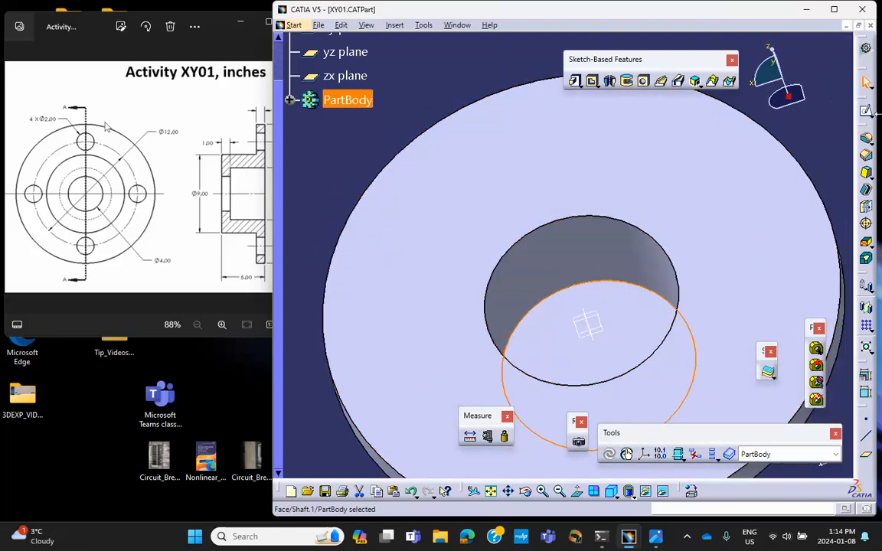
click(866, 110)
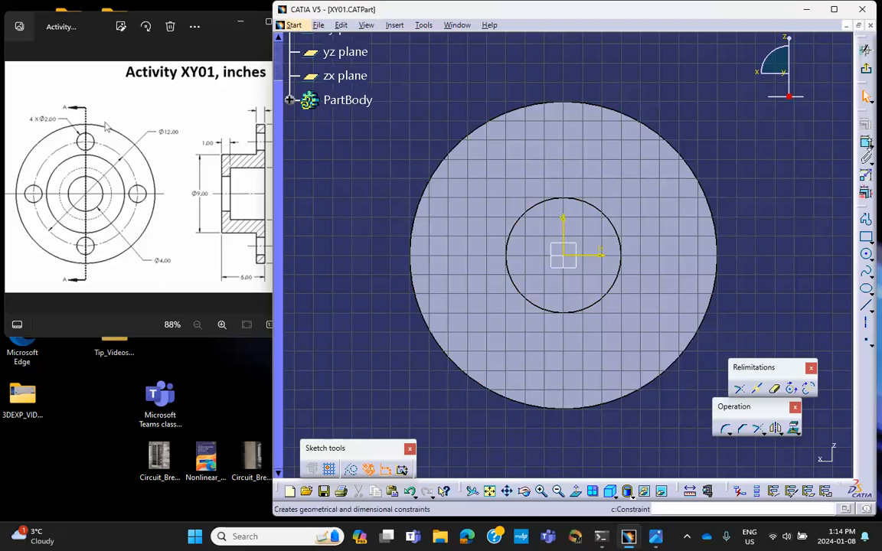
- Sketch a circle centred on the origin inside the bore and dimension its diameter at 4 in
click(863, 253)
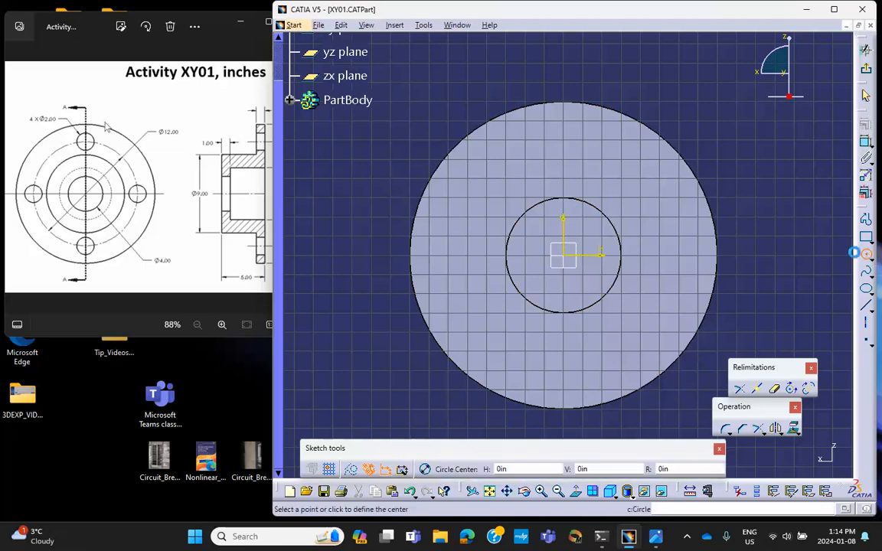
click(567, 257)
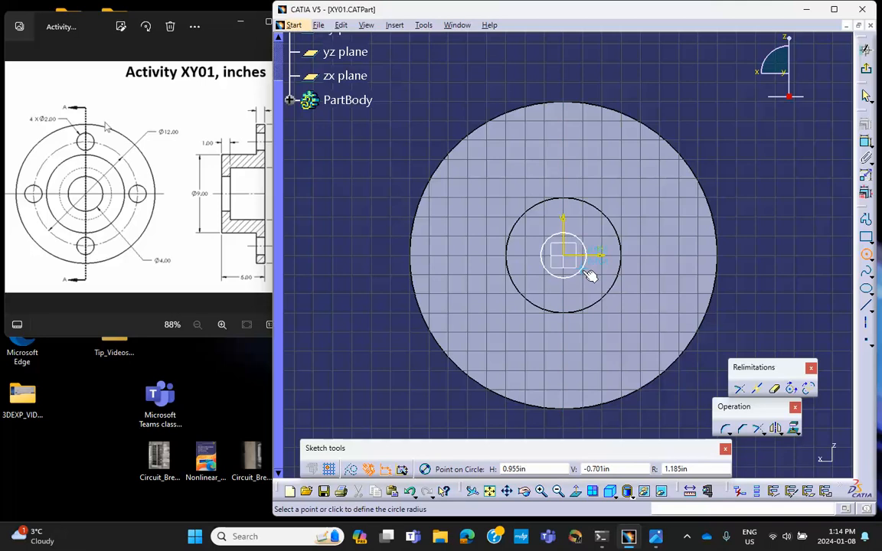
click(596, 279)
click(865, 142)
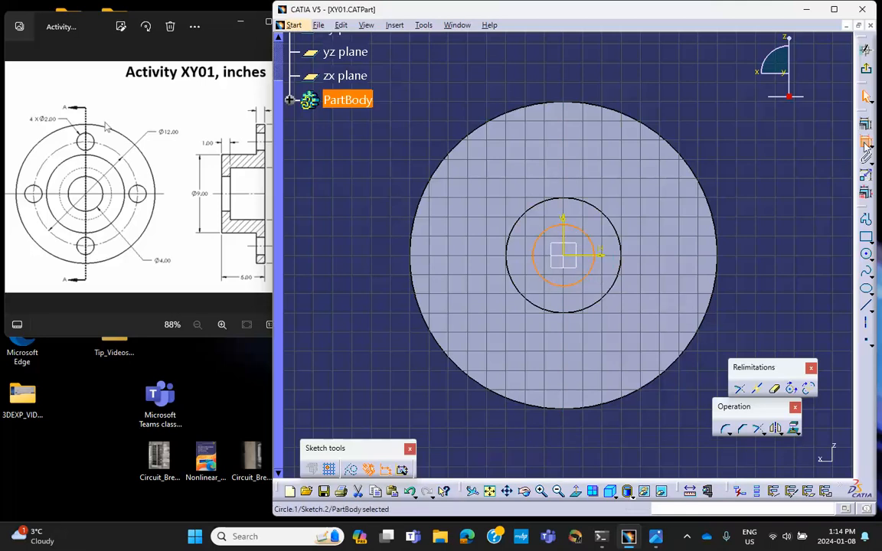
click(748, 151)
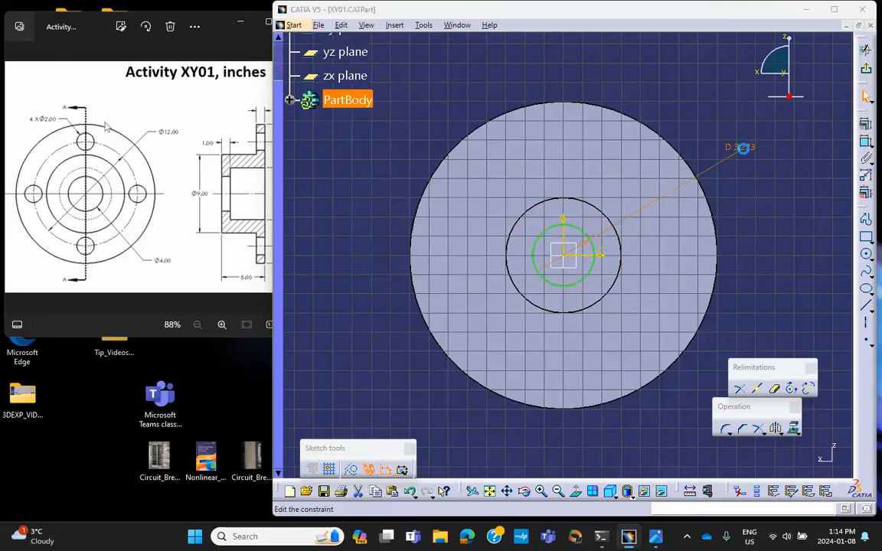
double_click(739, 147)
text(4)
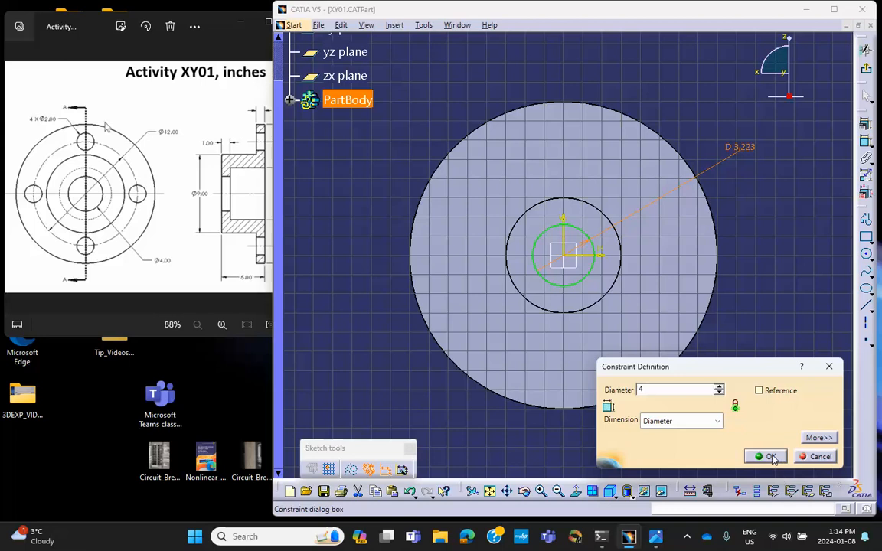
key(Return)
- Exit the sketch and cut the 4 in circle through the hub's end wall as a Pocket 3.787 in deep
click(867, 70)
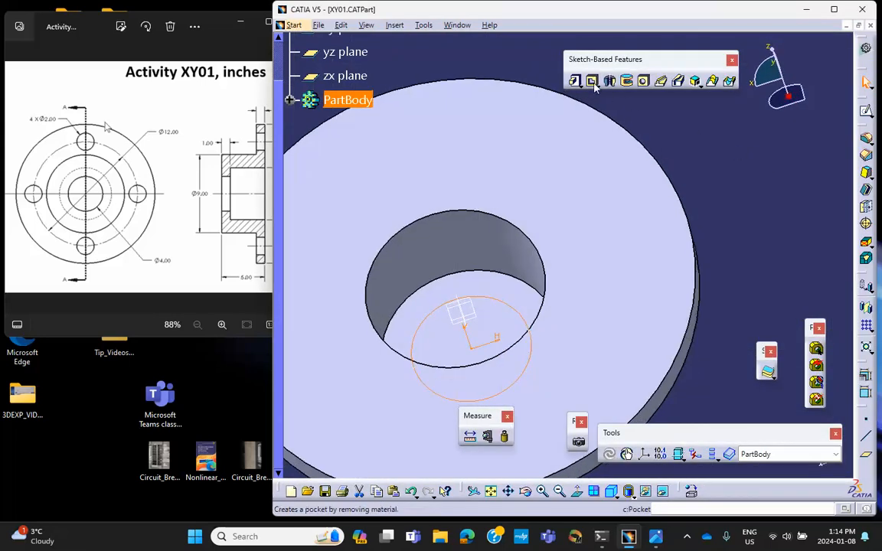
click(592, 80)
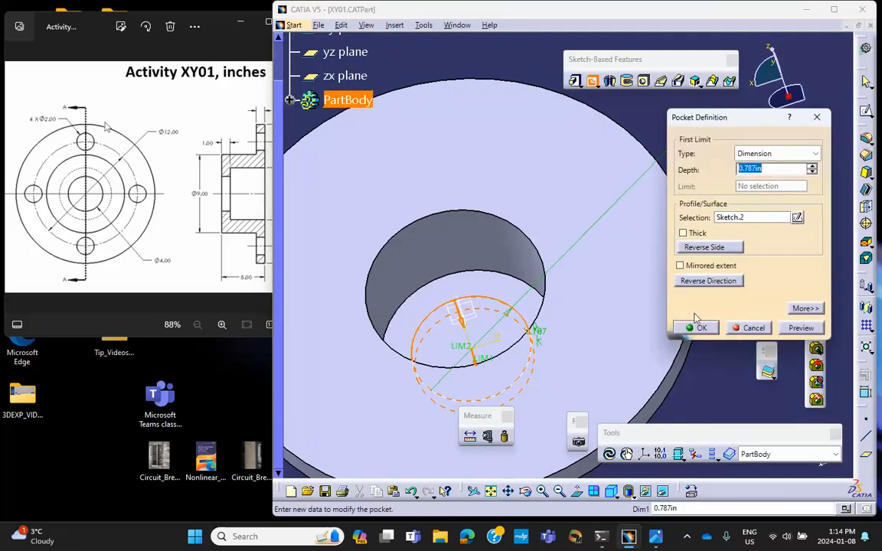
text(1)
click(698, 328)
- Start a new sketch on the flange's flat face and draw a circle about 1.66 in in diameter on the vertical axis above the bore
middle_drag(546, 300, 665, 300)
click(656, 183)
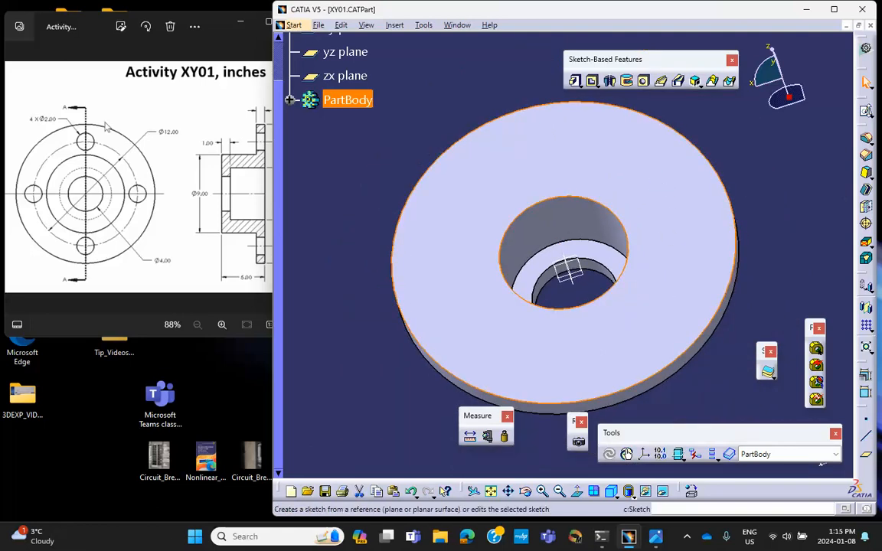
click(866, 113)
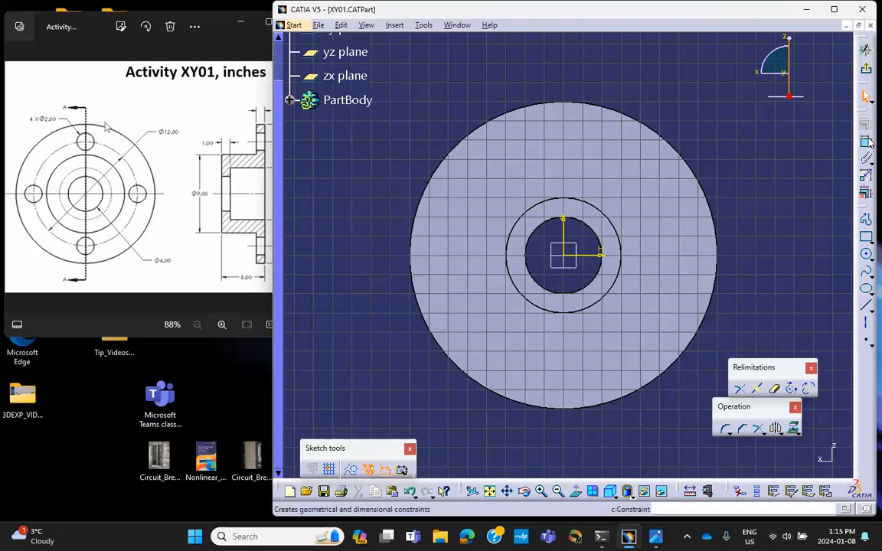
click(866, 253)
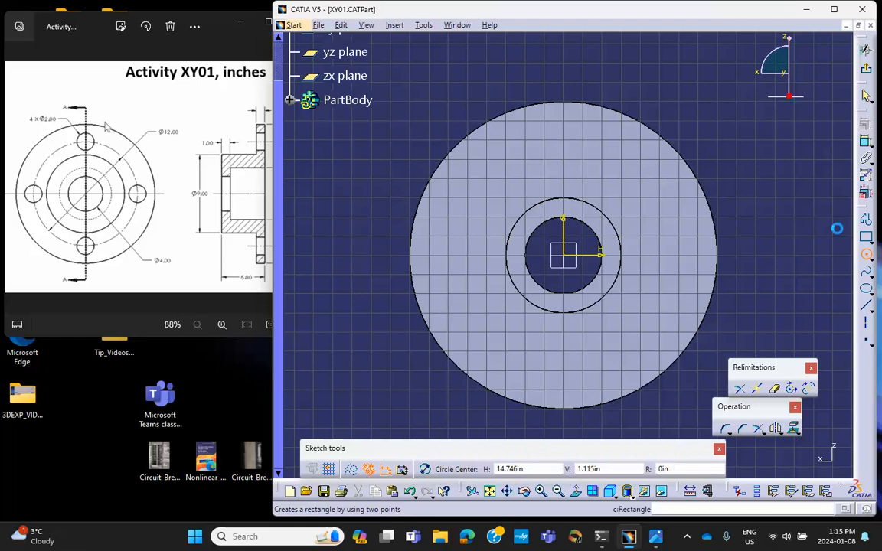
click(567, 136)
click(572, 150)
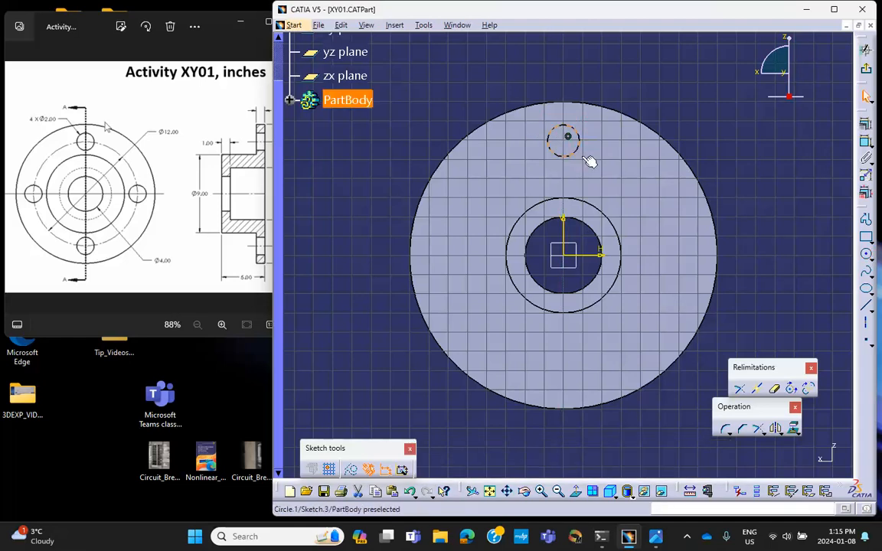
- Dimension the bolt-hole circle's diameter at 2 in
click(866, 141)
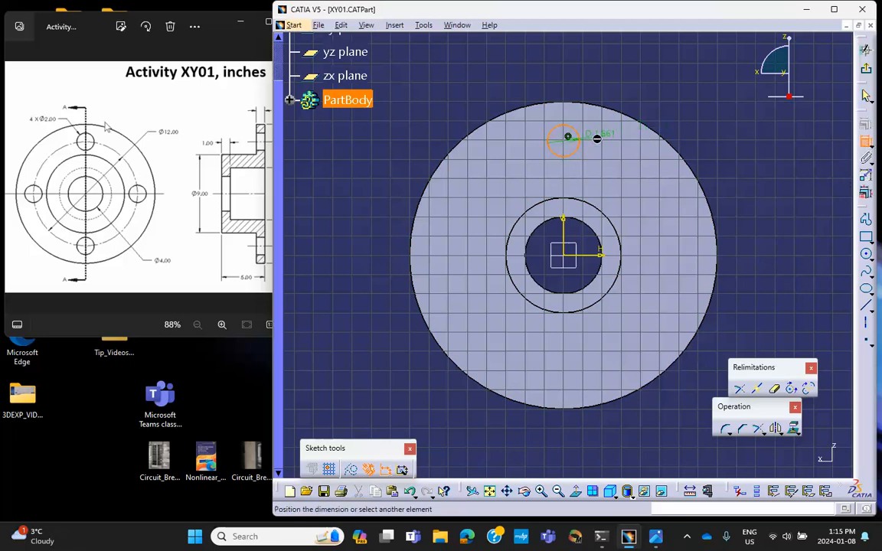
double_click(632, 149)
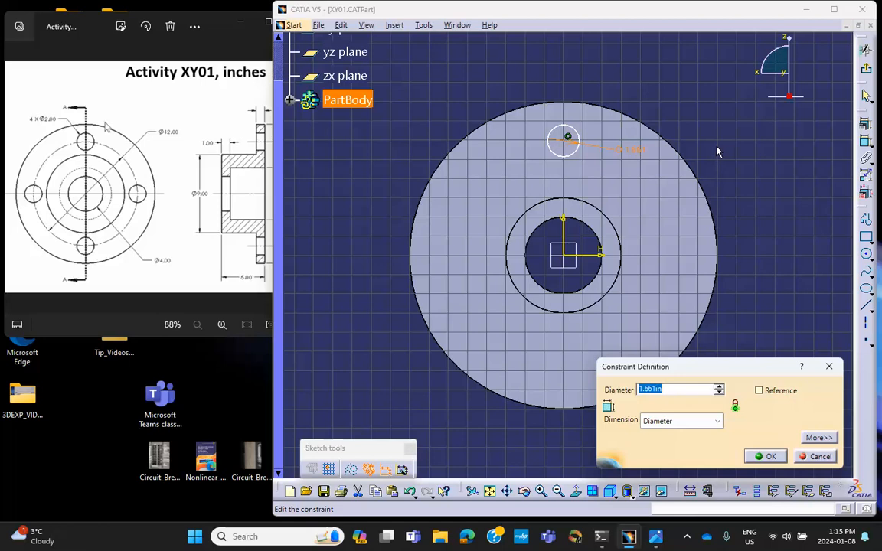
text(4)
click(766, 456)
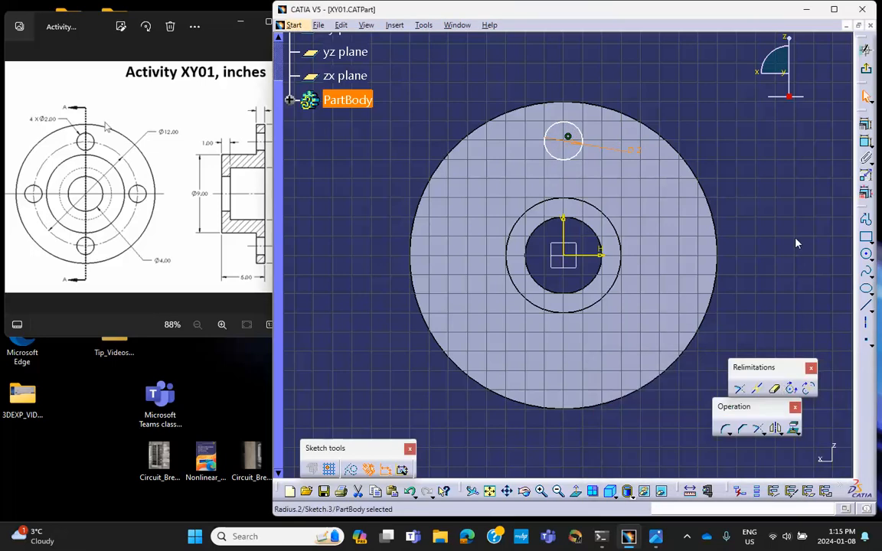
click(802, 274)
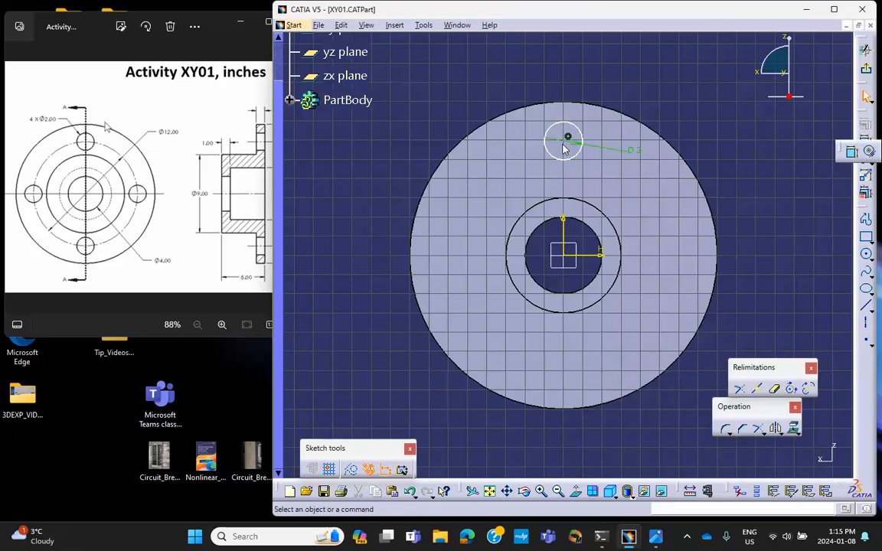
- Dimension the vertical distance from the bolt-hole circle's centre to the origin at 6 in
click(851, 152)
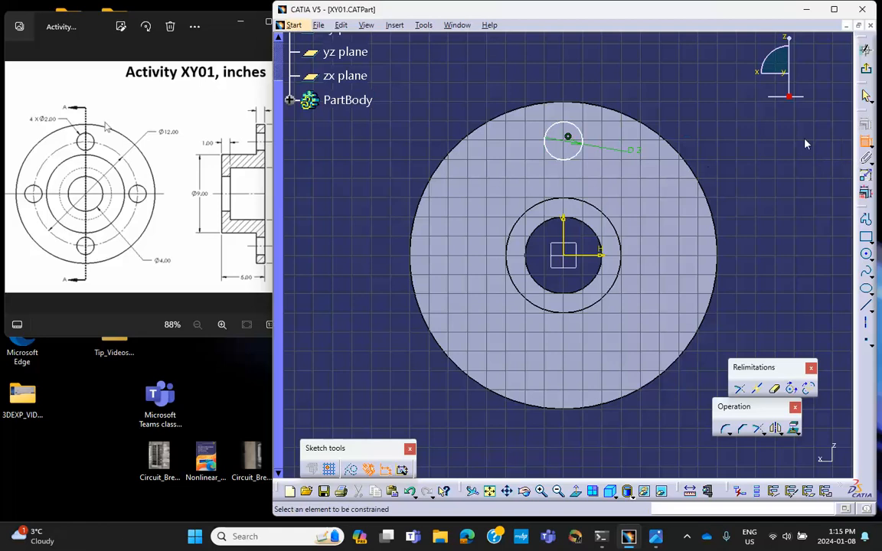
click(565, 142)
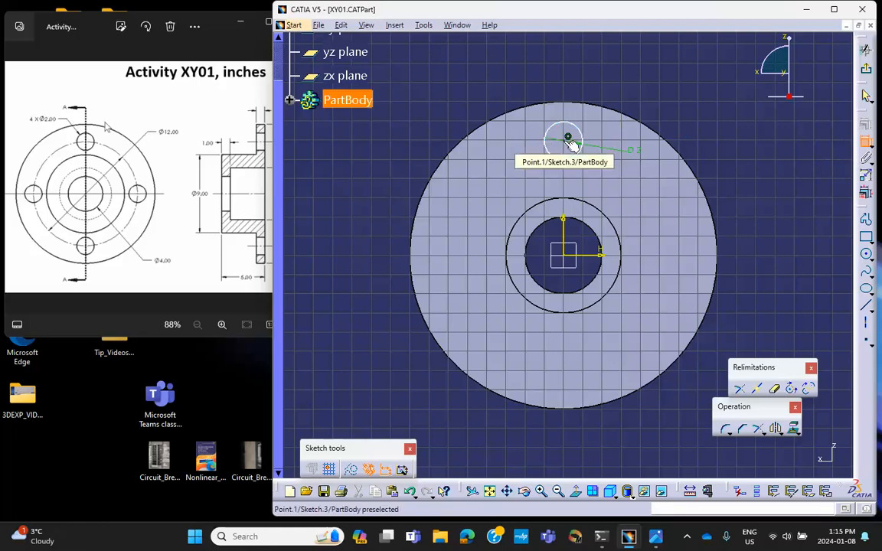
click(568, 261)
click(781, 179)
double_click(783, 176)
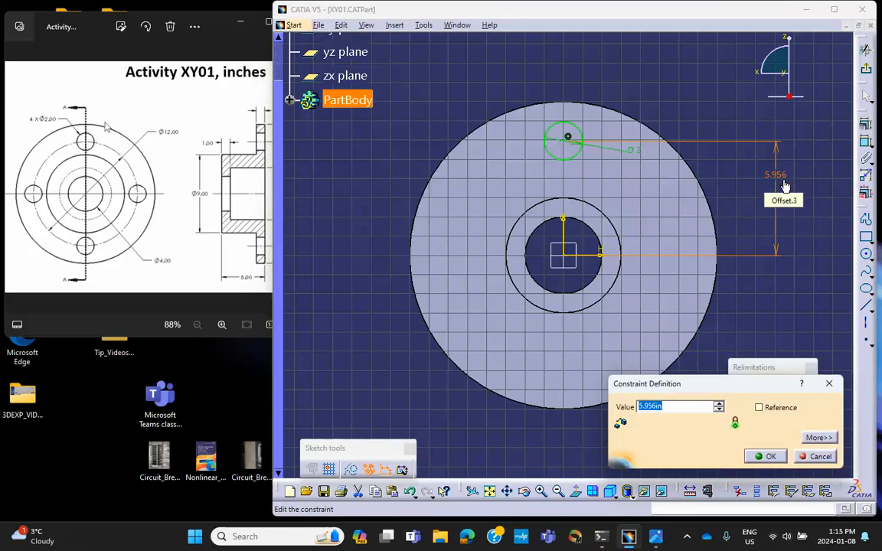
text(6)
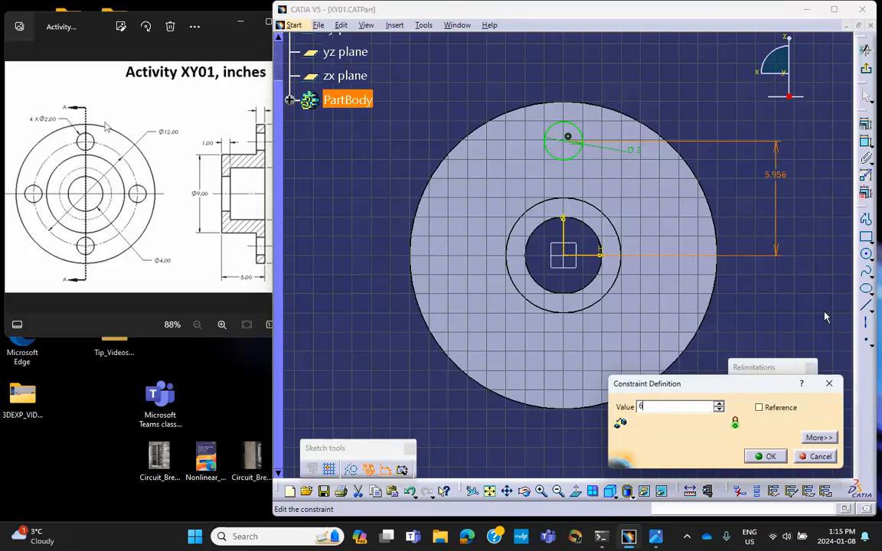
click(768, 456)
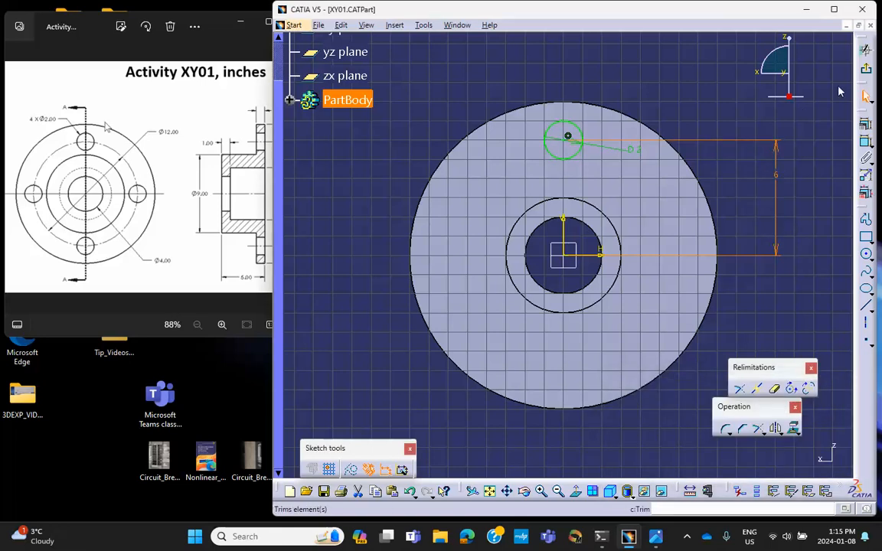
- Exit the sketch and cut the 2 in circle through the flange as a Pocket 3.787 in deep
click(867, 70)
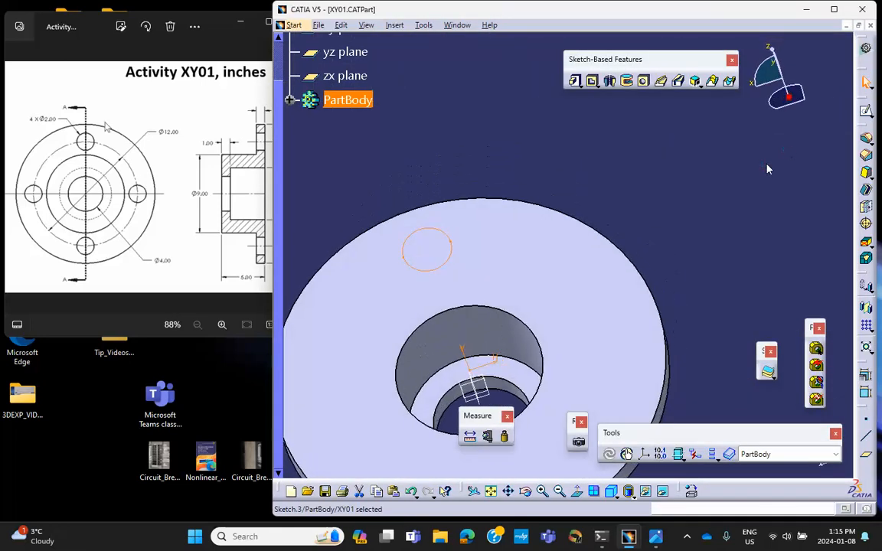
middle_drag(623, 190, 681, 117)
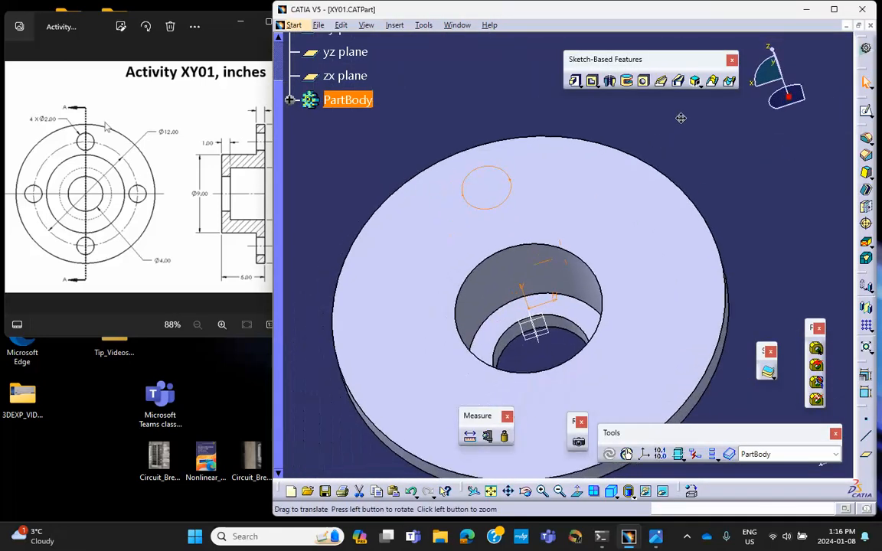
click(595, 83)
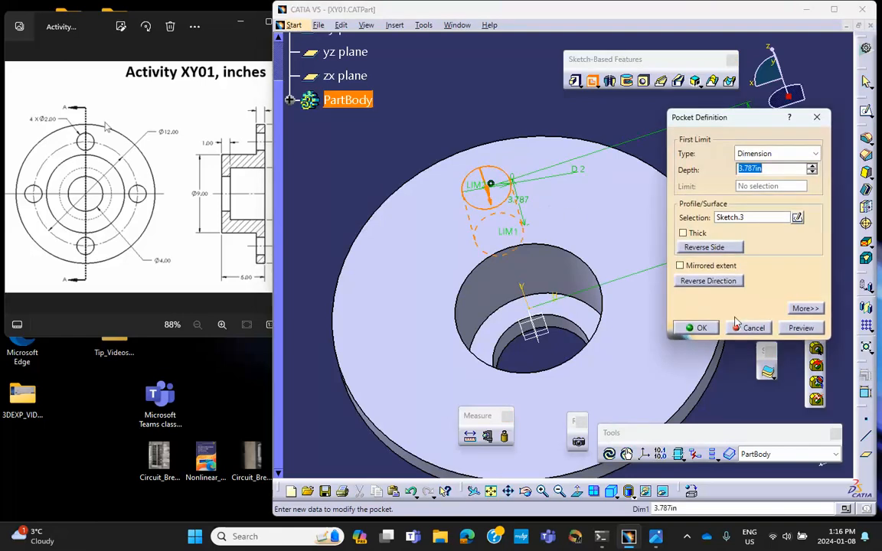
click(712, 331)
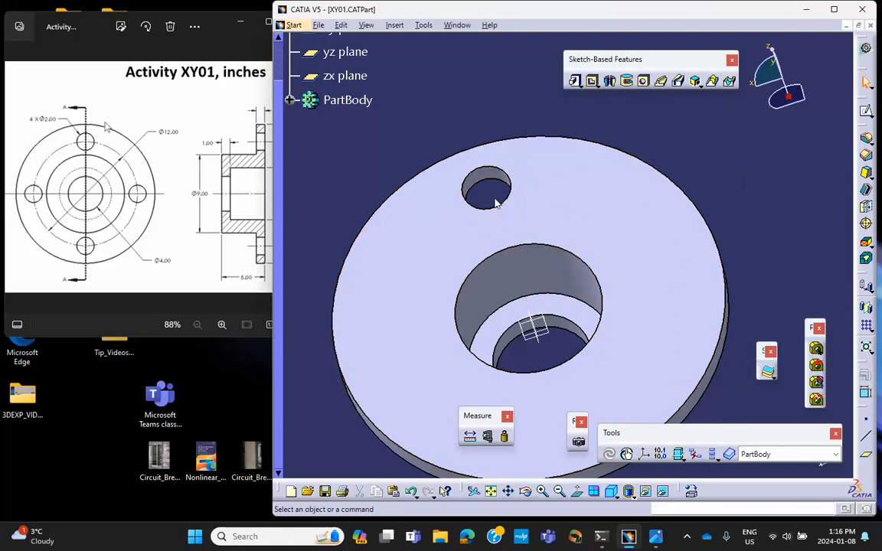
- Start a Circular Pattern and define it as a complete crown with 4 instances
middle_drag(396, 322, 405, 270)
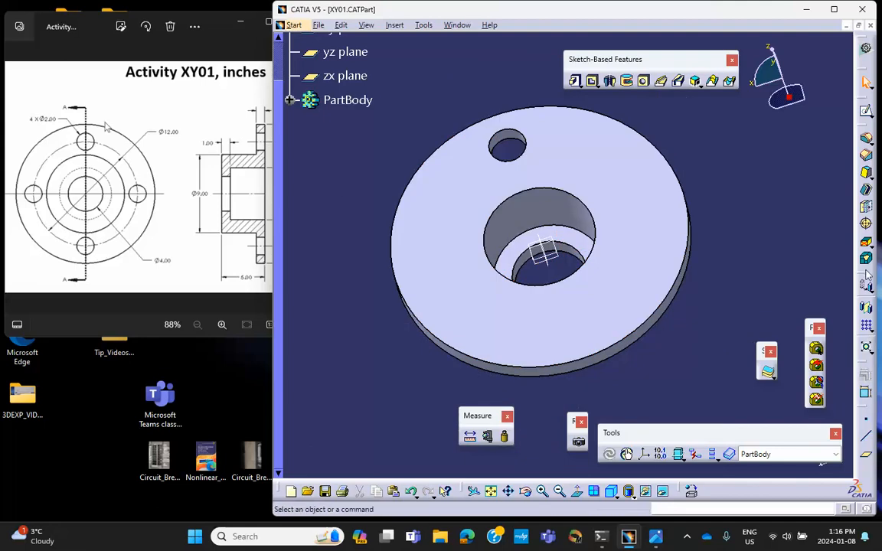
drag(791, 195, 776, 177)
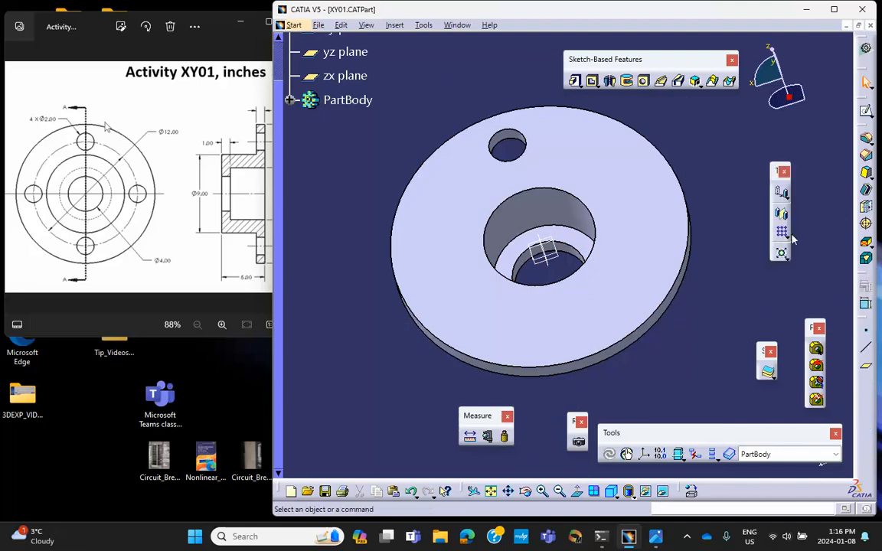
click(787, 233)
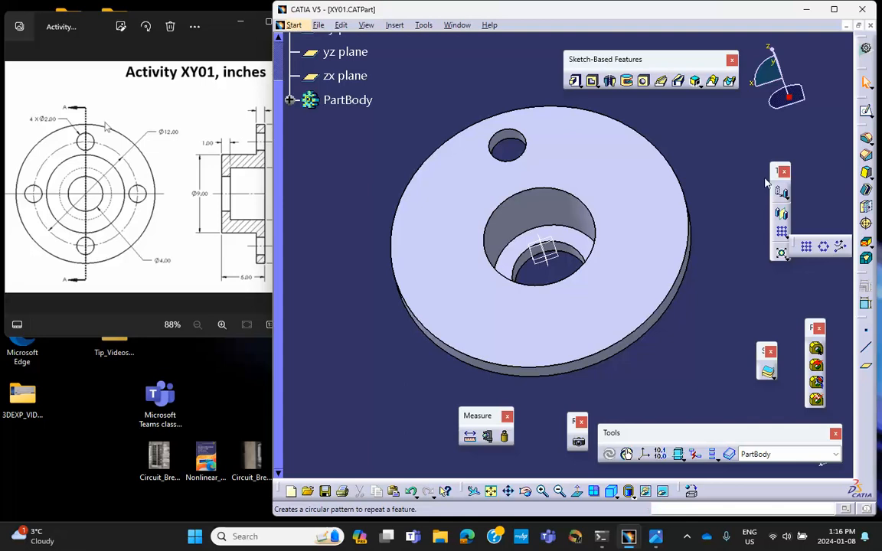
click(823, 246)
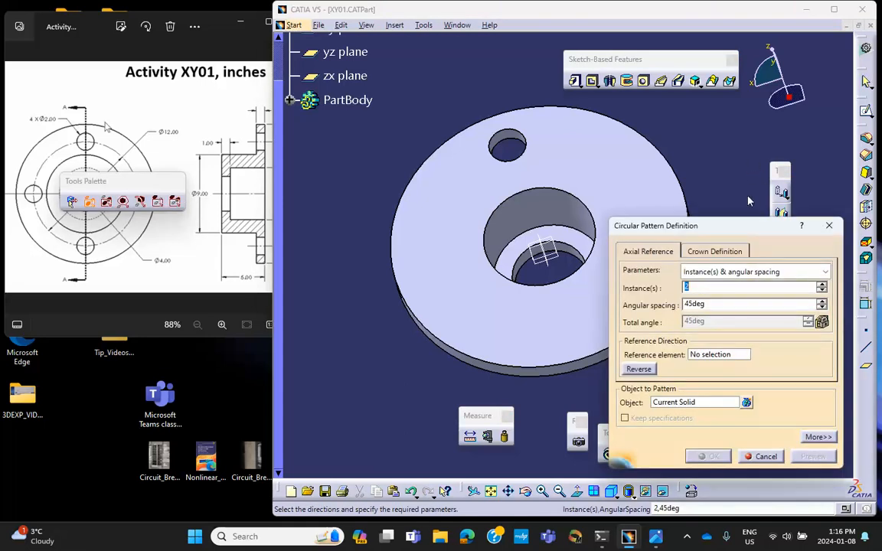
click(747, 272)
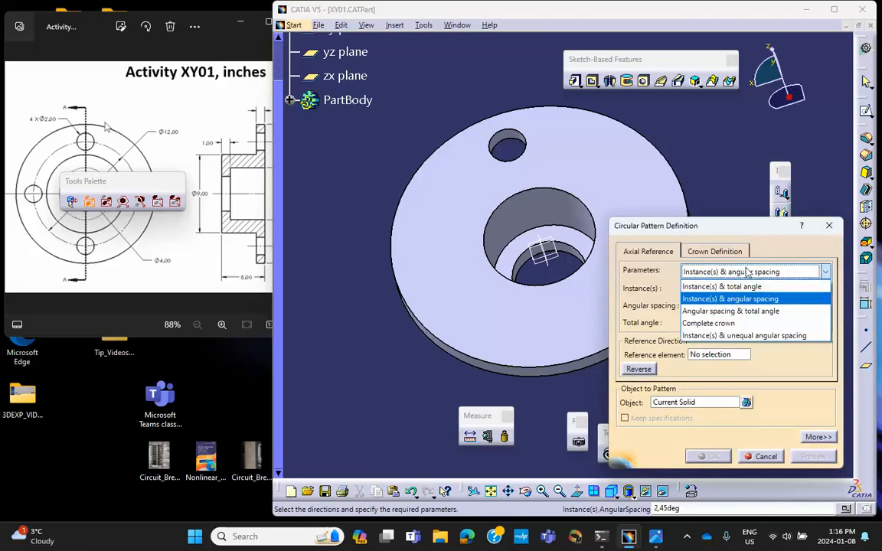
click(719, 323)
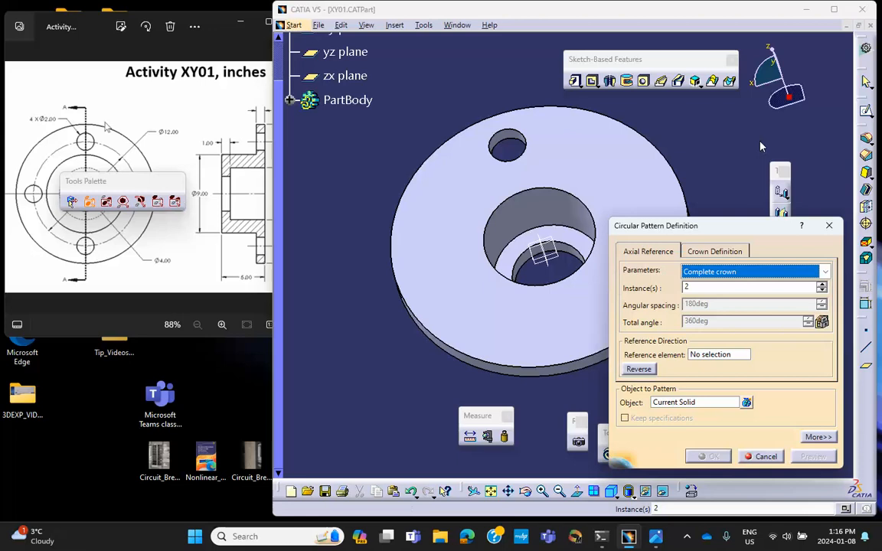
double_click(703, 288)
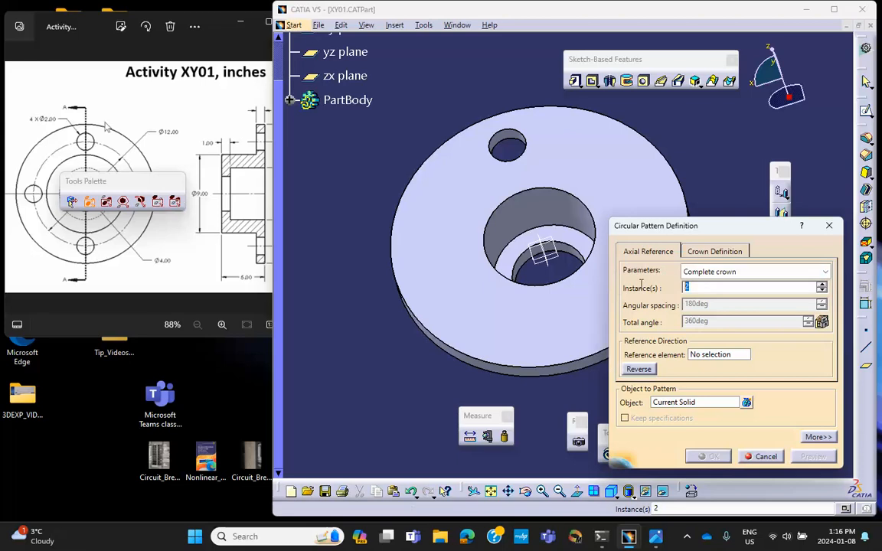
text(4)
- Set the flange's flat face as the pattern's reference element and the bolt hole Pocket.2 as its object, and create the circular pattern
click(718, 356)
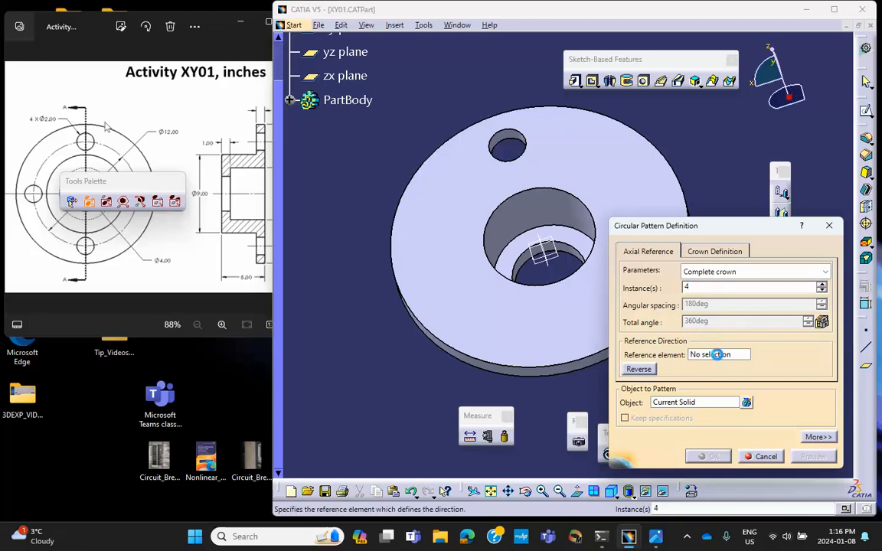
click(605, 312)
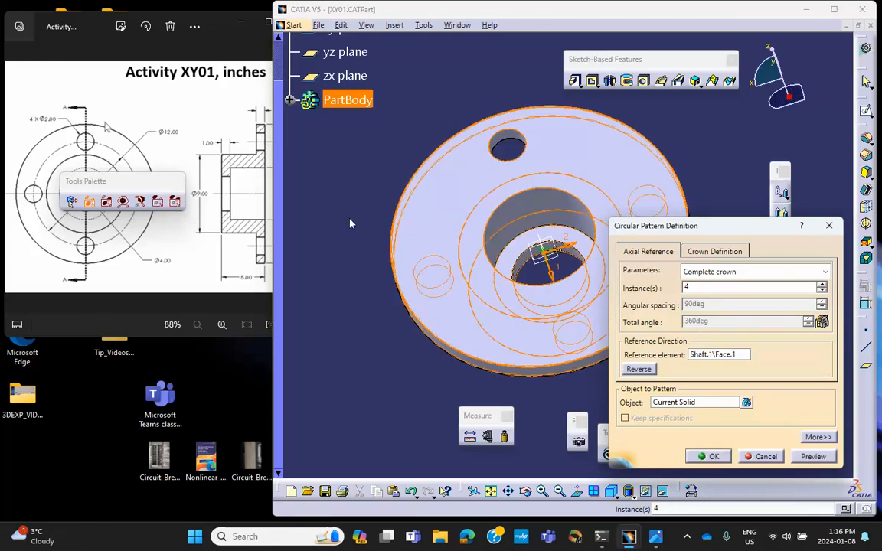
click(686, 404)
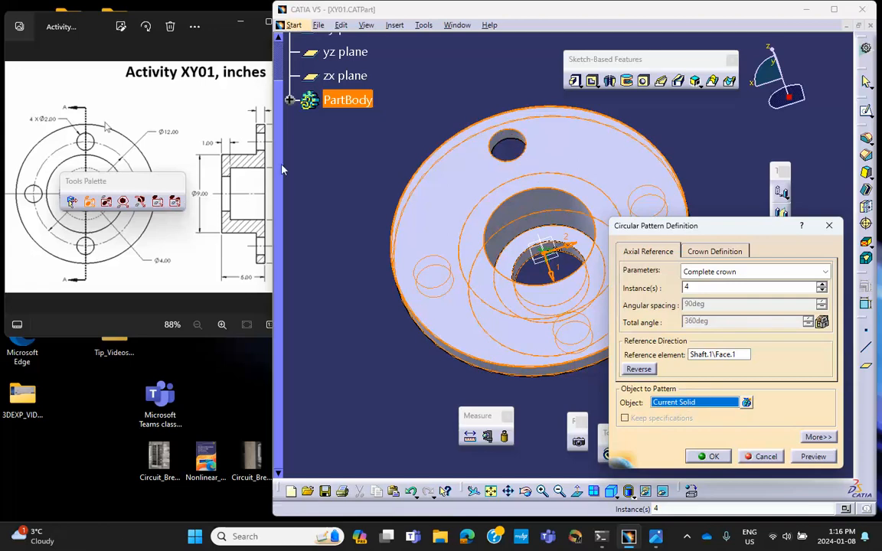
click(291, 100)
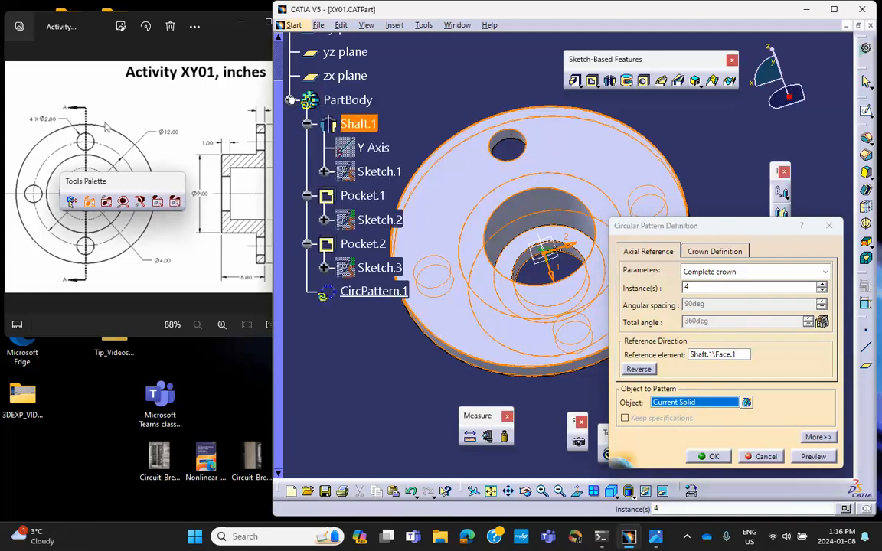
click(363, 244)
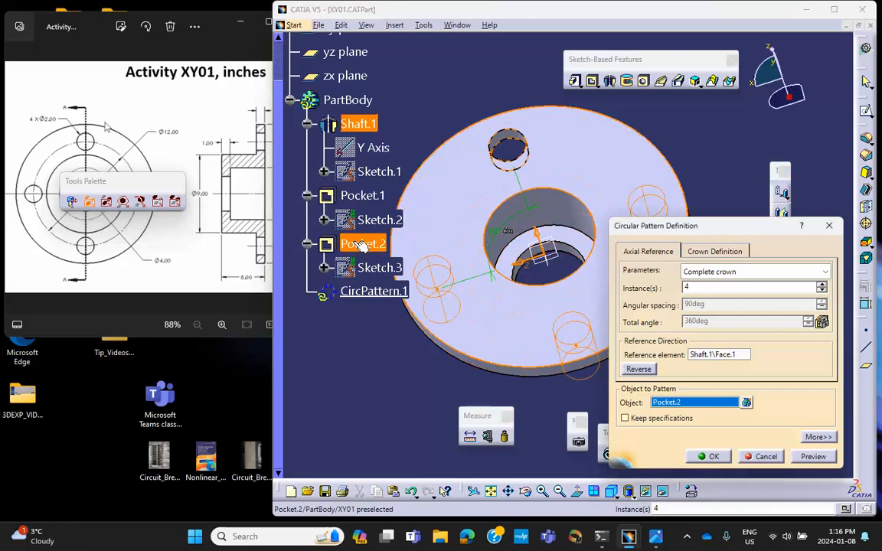
click(711, 456)
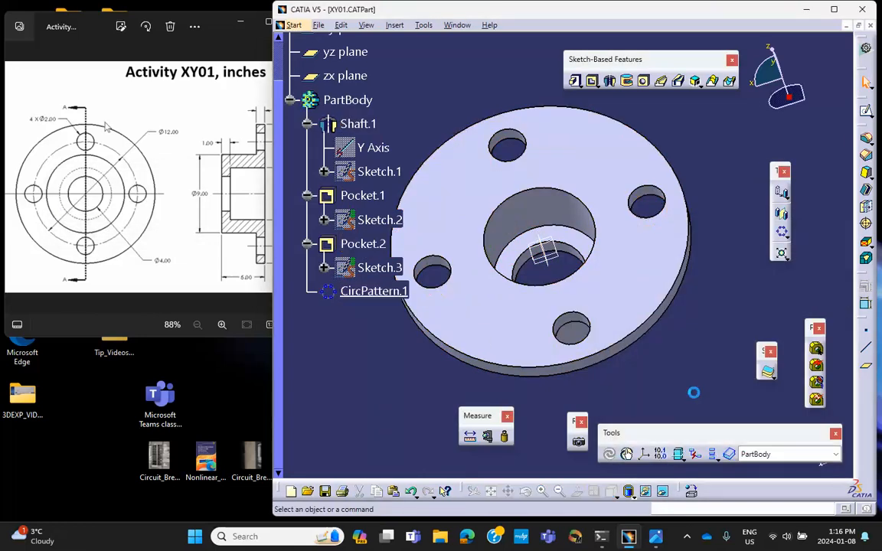
- Check the flanged hub from both sides and save the part file XY01.CATPart
middle_drag(624, 353, 766, 187)
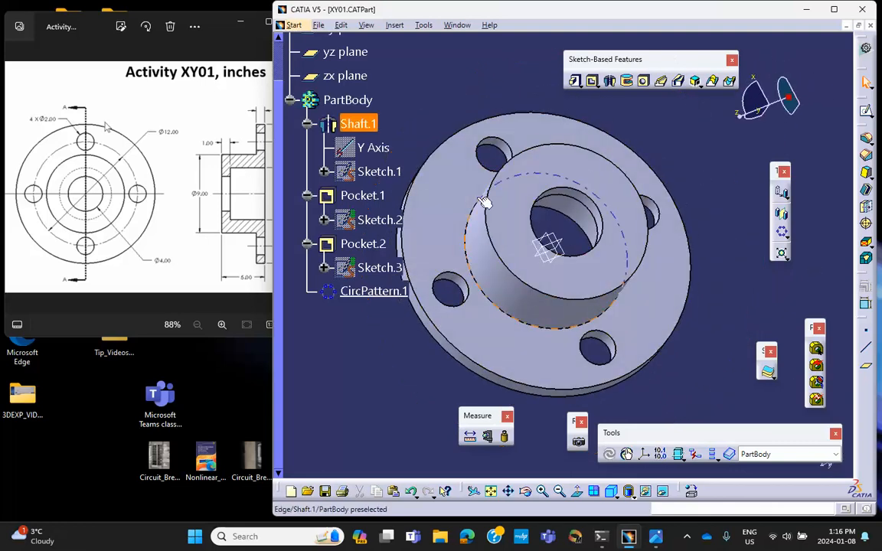
middle_drag(600, 226, 444, 230)
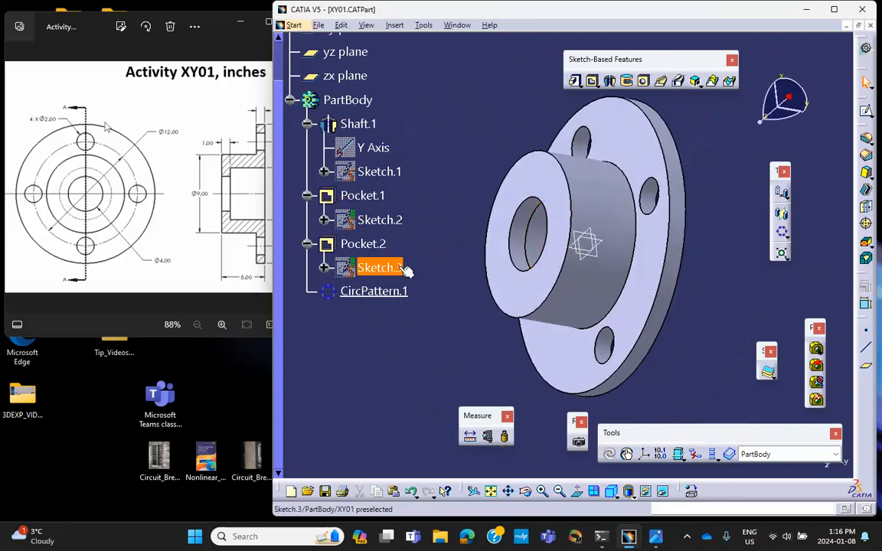
middle_drag(718, 228, 448, 226)
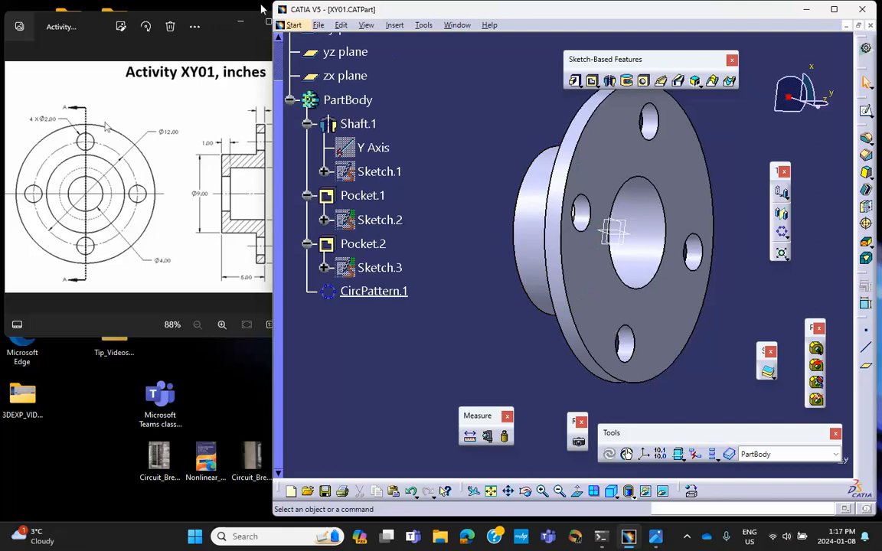
click(325, 491)
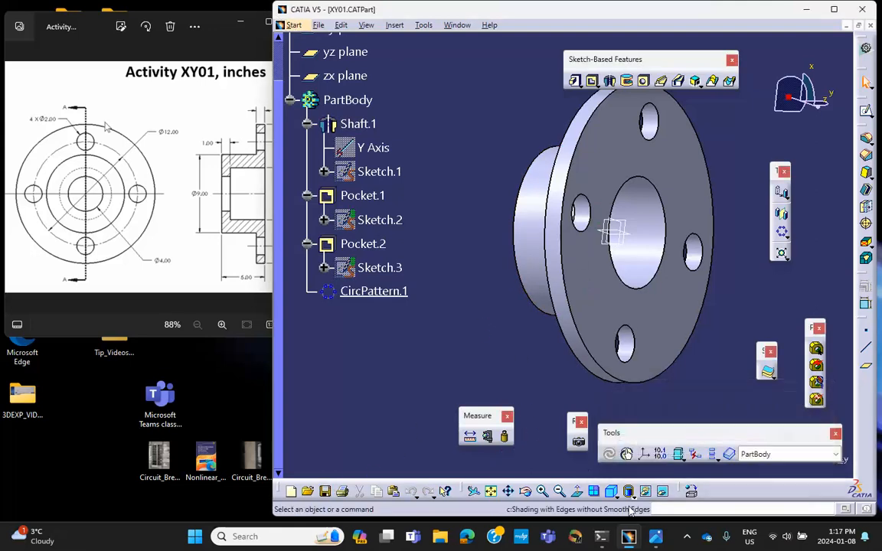